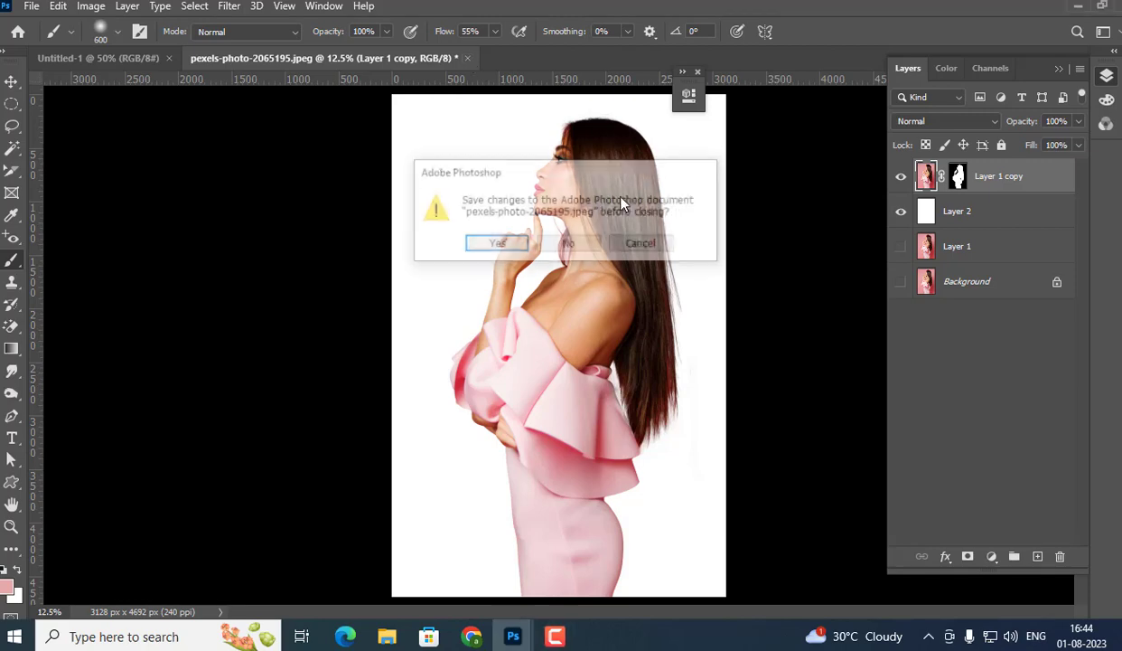
- Close the edited photo without saving and reopen pexels-photo-2065195.jpeg fresh
left_click(572, 243)
left_click(40, 7)
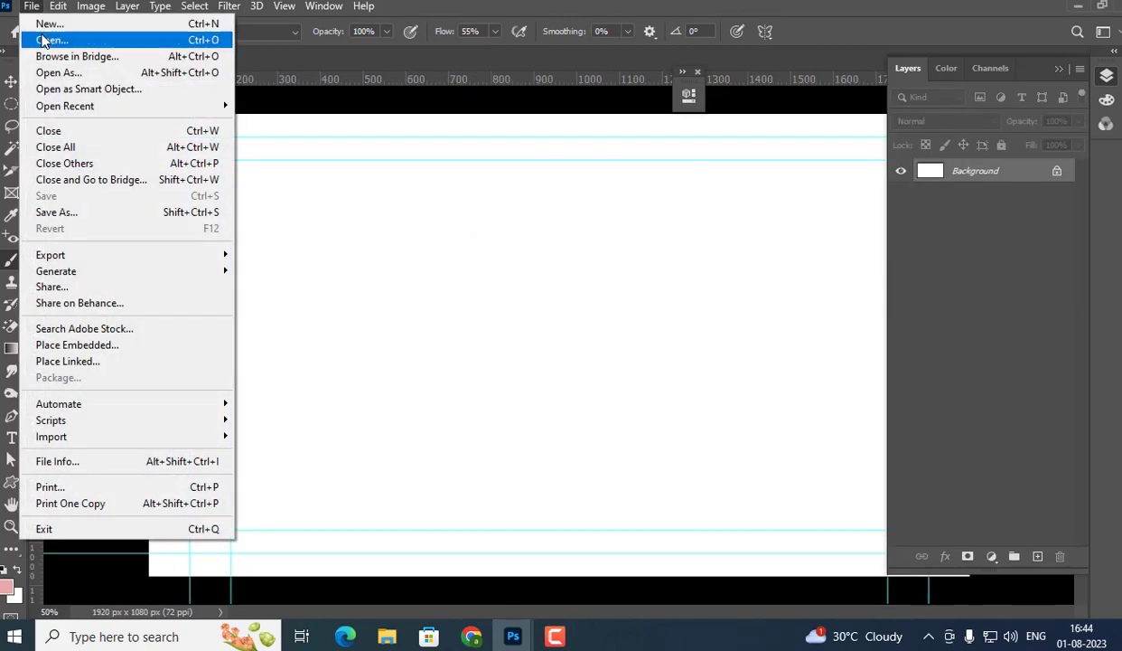
left_click(45, 39)
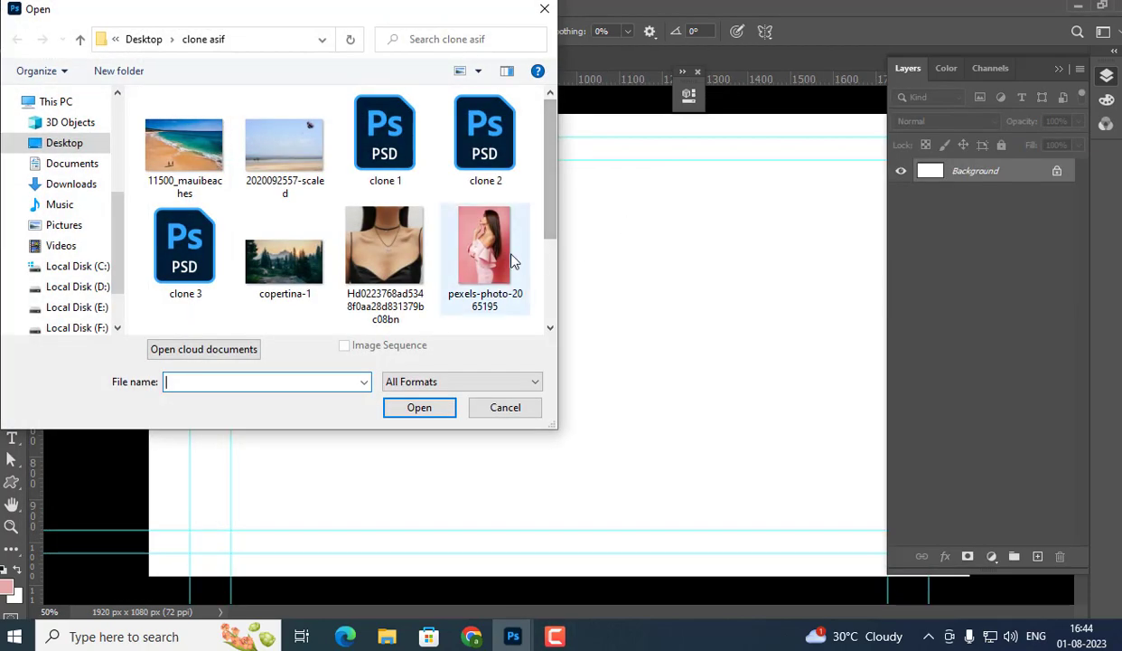
double_click(495, 246)
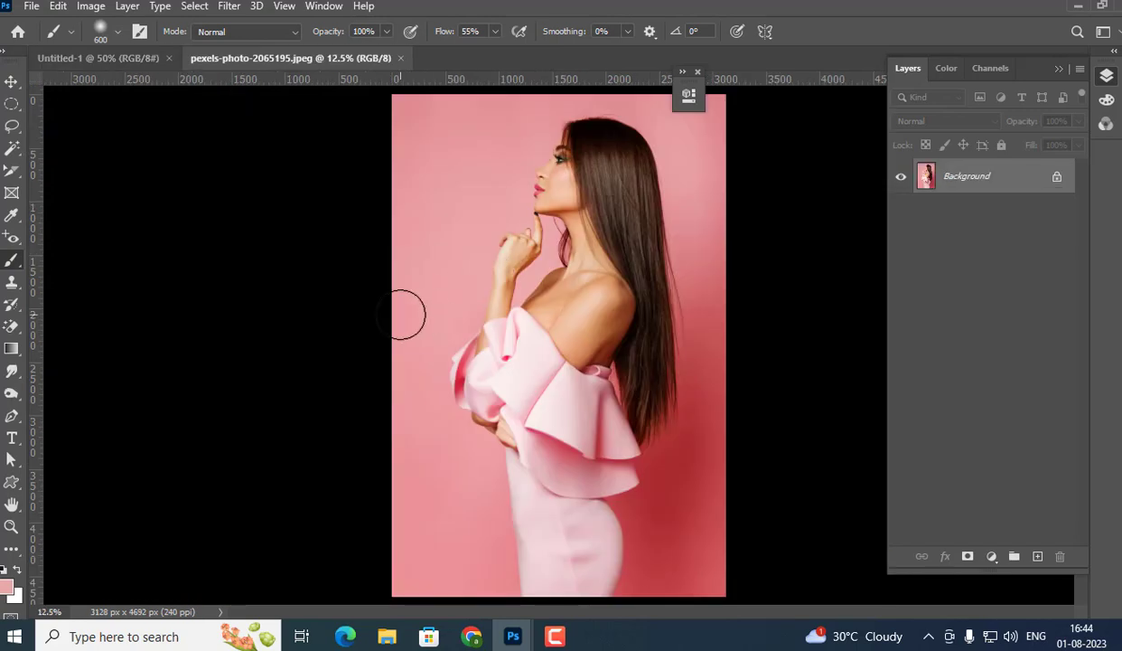
- Pick the Magic Wand tool, then enter and cancel Select and Mask without changes
left_click(13, 147)
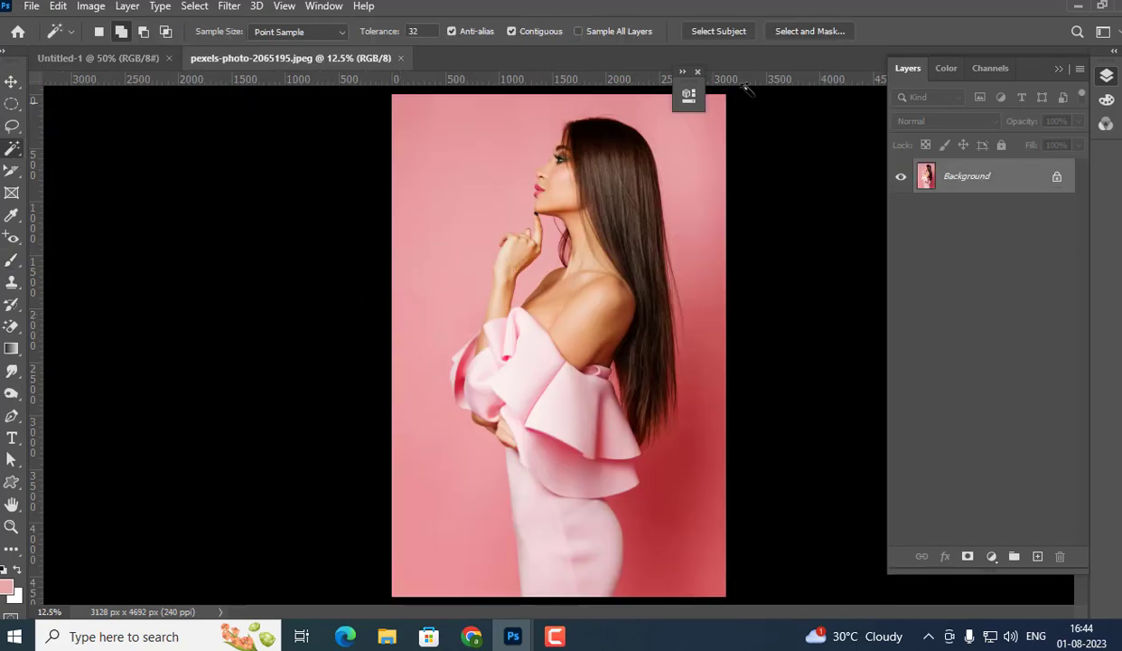
left_click(775, 33)
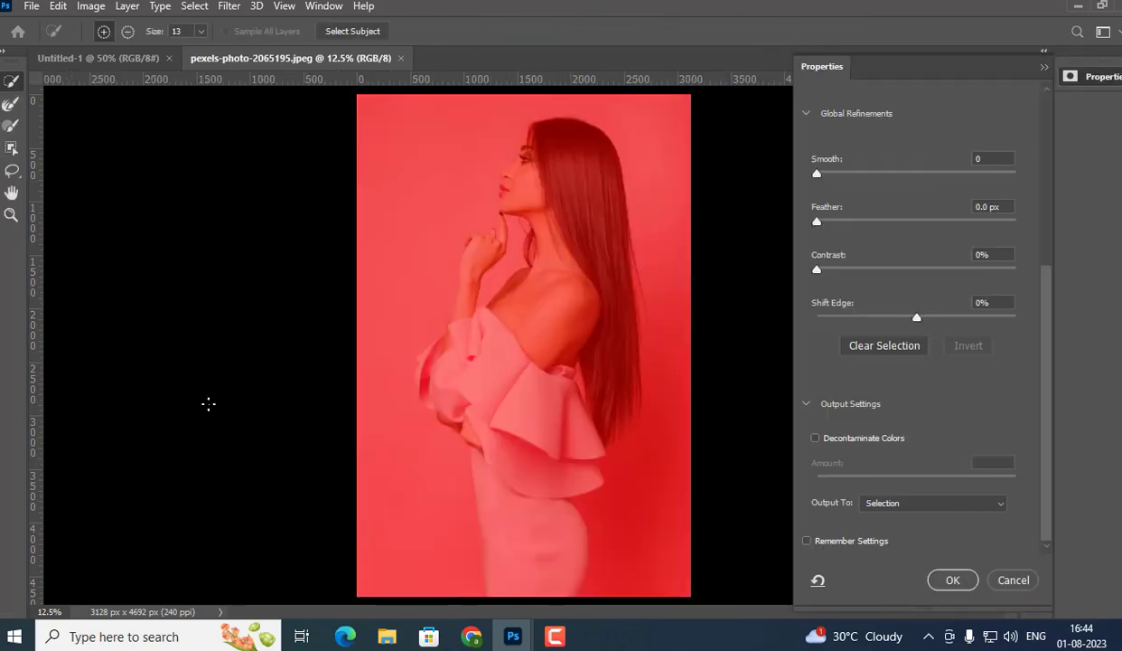
left_click(1013, 580)
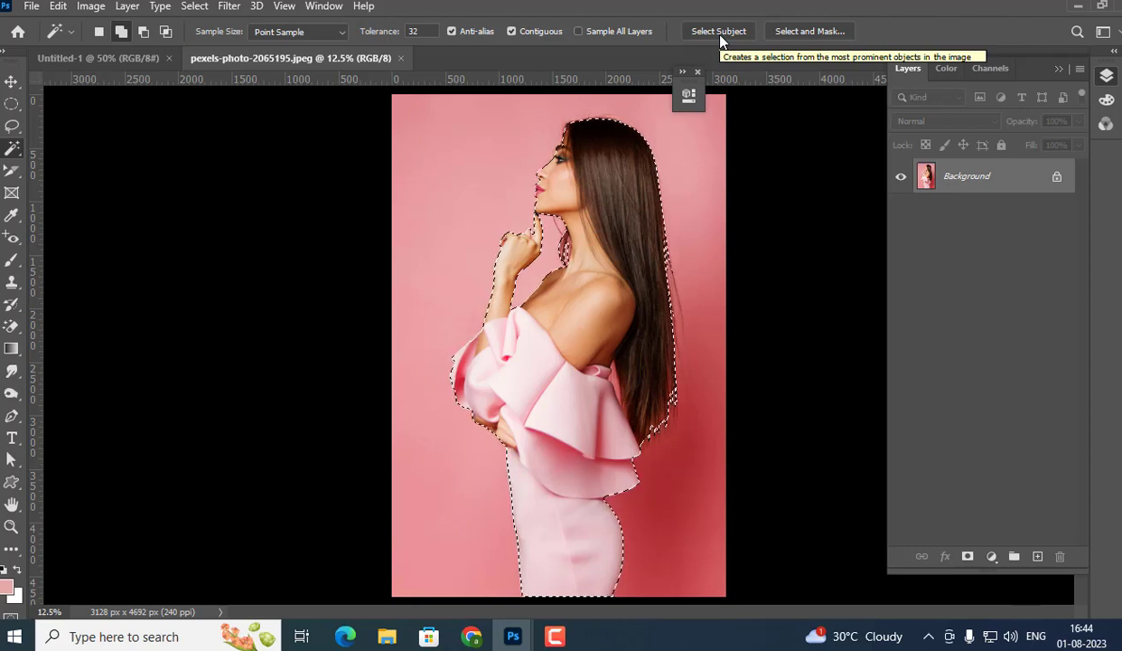
- In Select and Mask, refine the hair edges along her neck and back with a 150 Refine Edge Brush
left_click(809, 31)
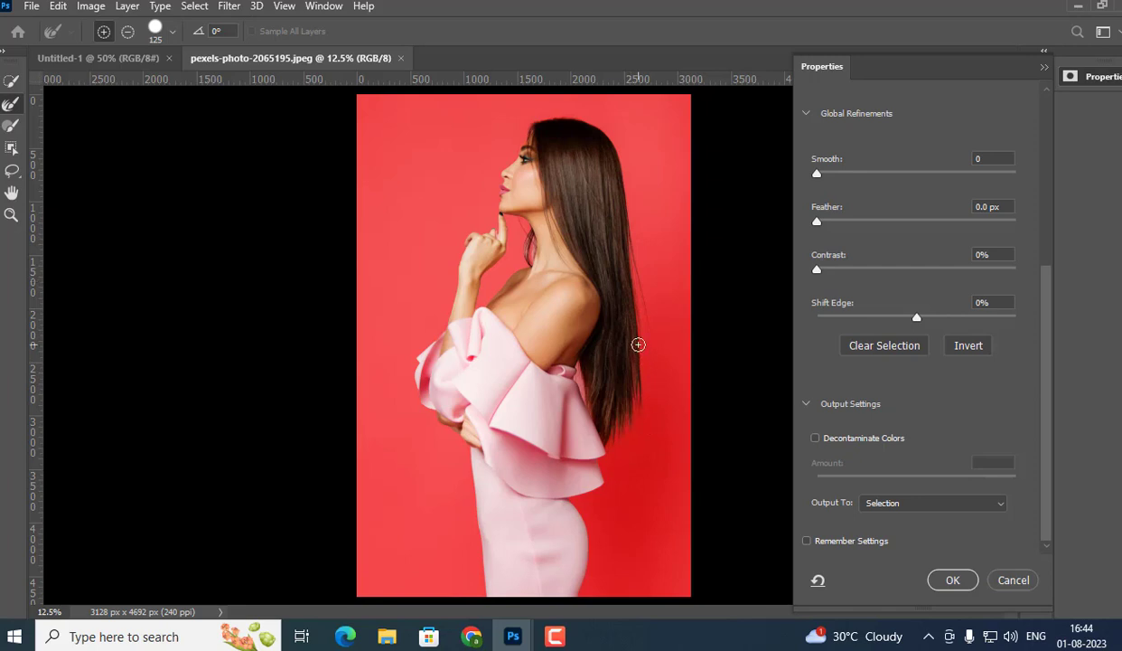
key("bracketright")
key("bracketright")
key("bracketright")
key("bracketright")
key("bracketright")
key("bracketright")
key("bracketright")
left_click(529, 237)
key("bracketleft")
key("bracketleft")
key("bracketleft")
left_click_drag(629, 352, 608, 414)
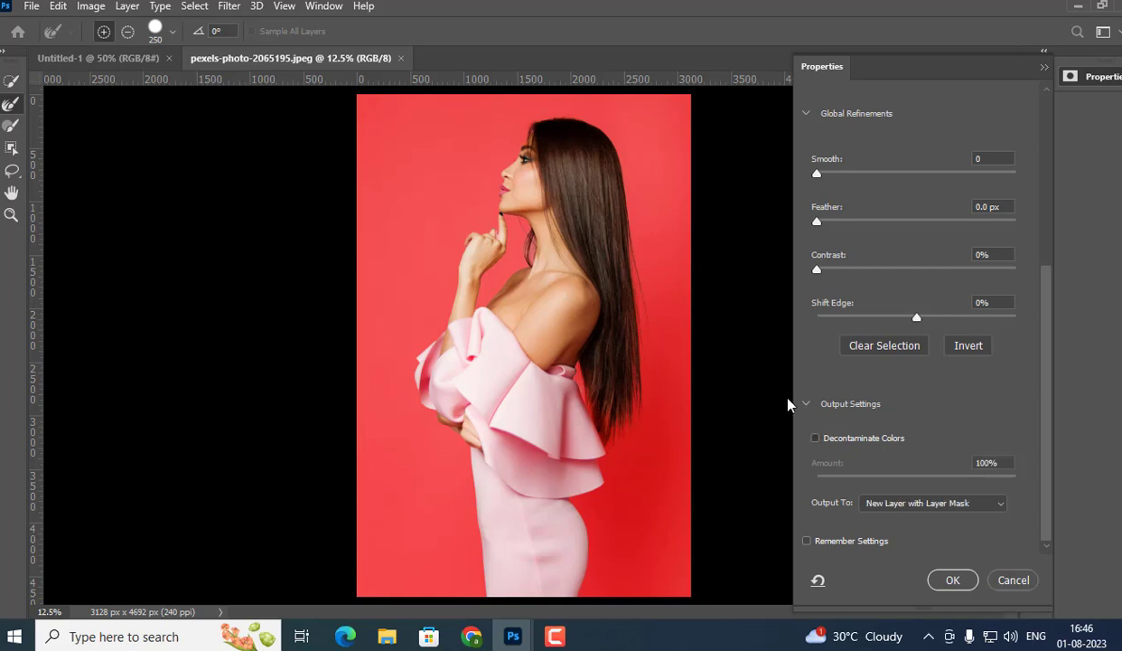
- Output the model to a new layer with mask, then apply the mask on Background copy
left_click(816, 438)
left_click(952, 581)
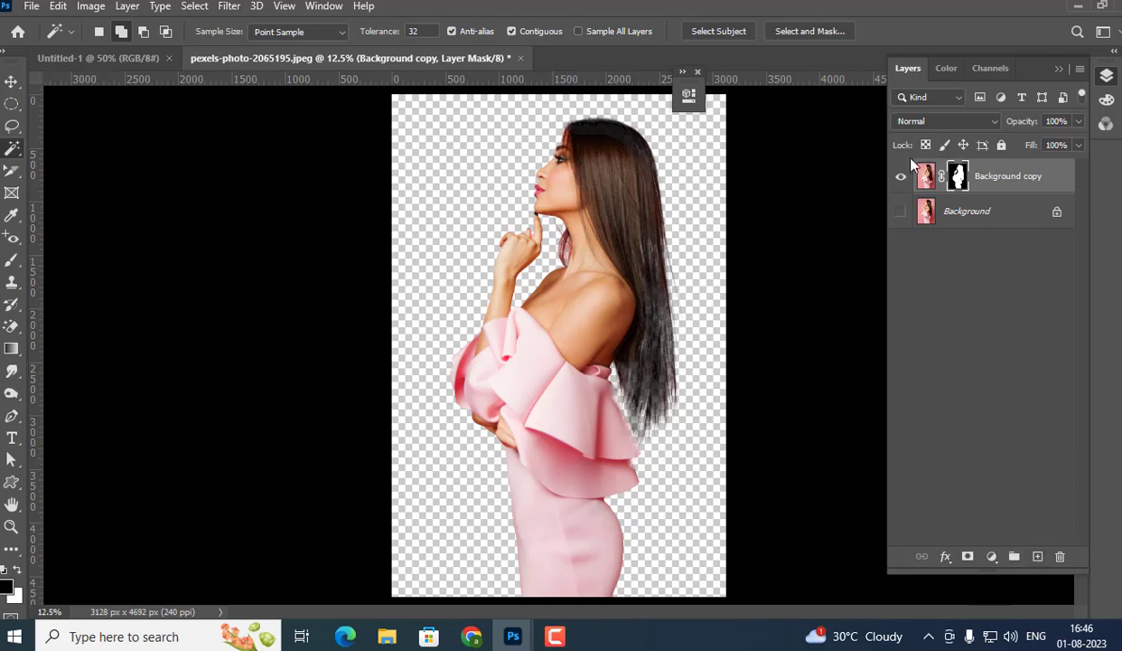
right_click(965, 188)
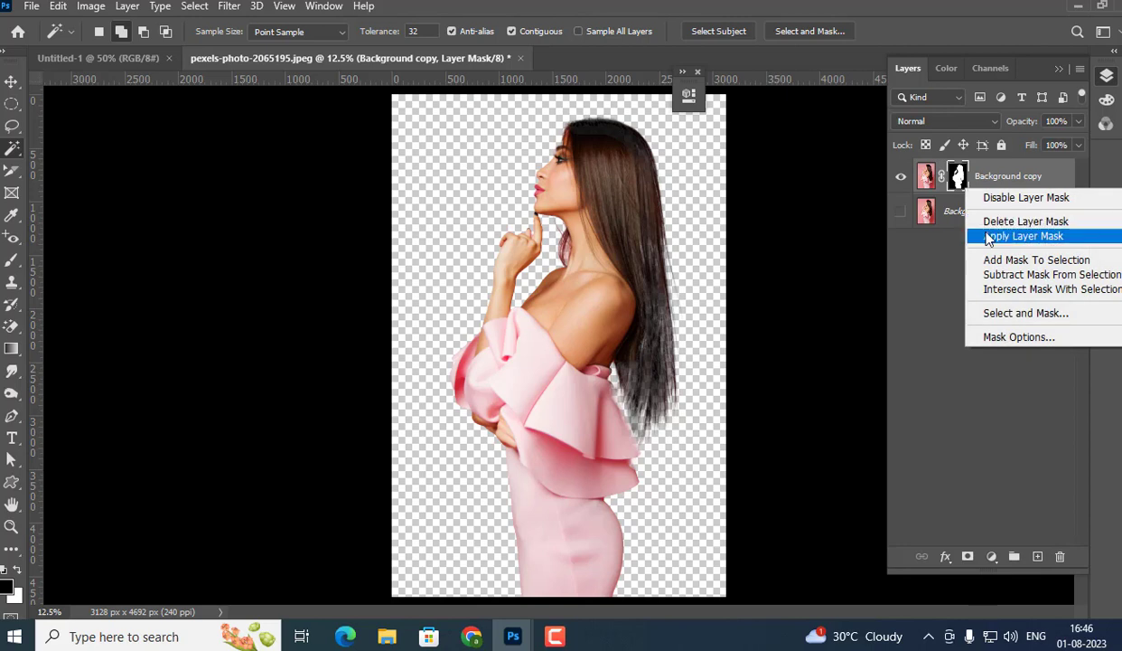
left_click(981, 236)
- Add Layer 1 below Background copy, fill it with the pink foreground, and deselect
left_click(1036, 556)
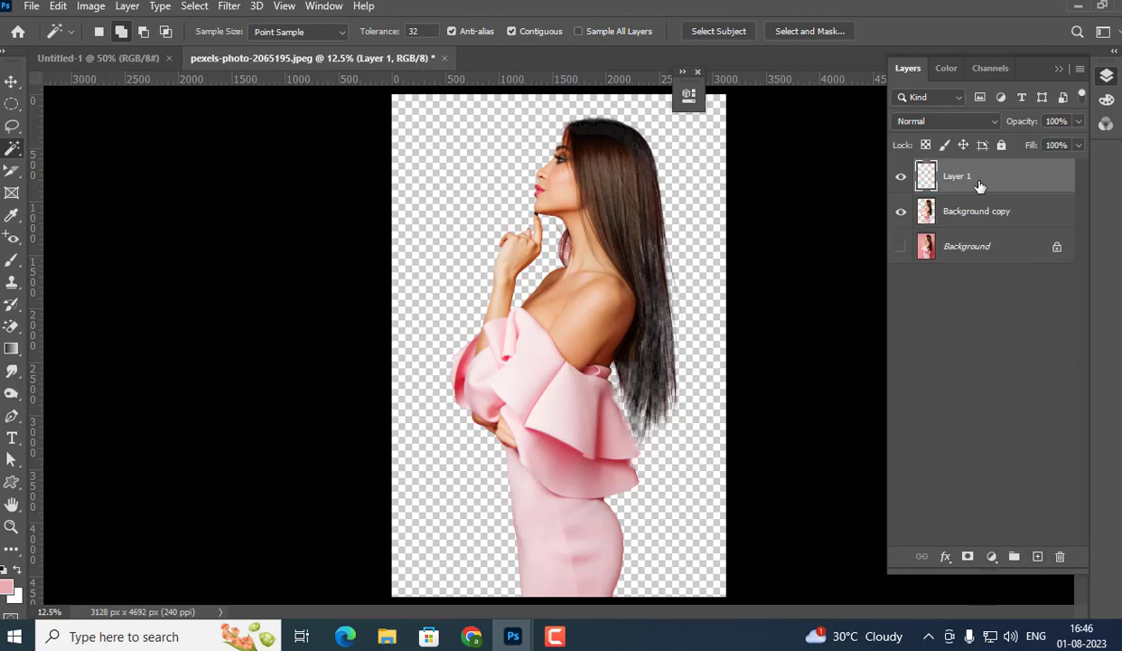
left_click_drag(980, 186, 977, 235)
key("alt+BackSpace")
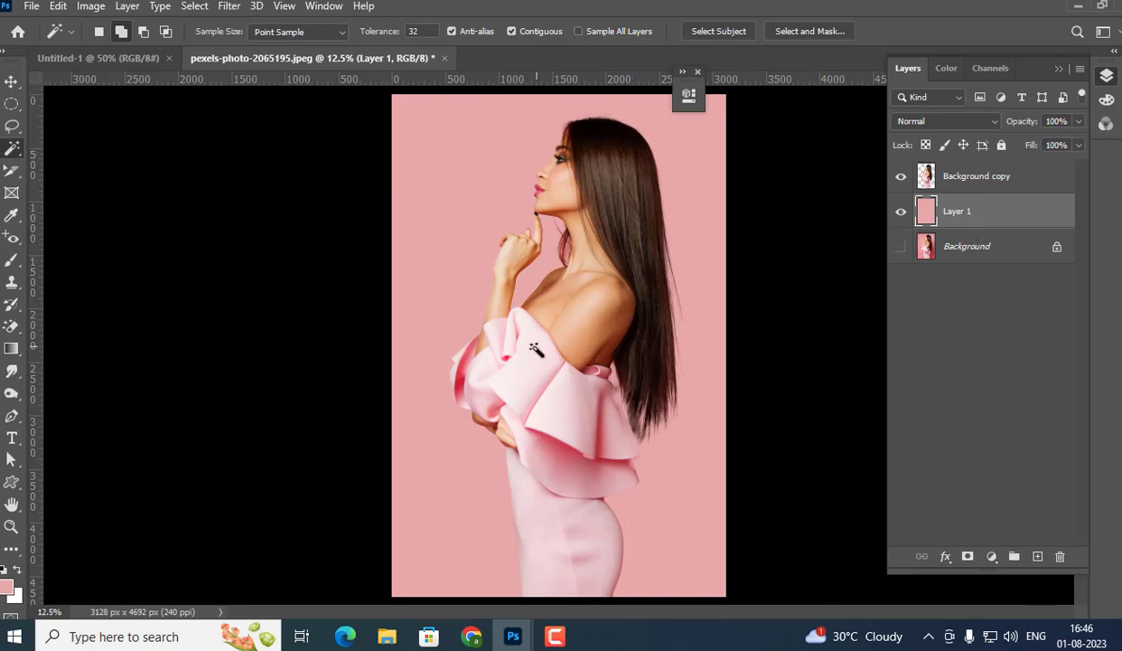
left_click(533, 380)
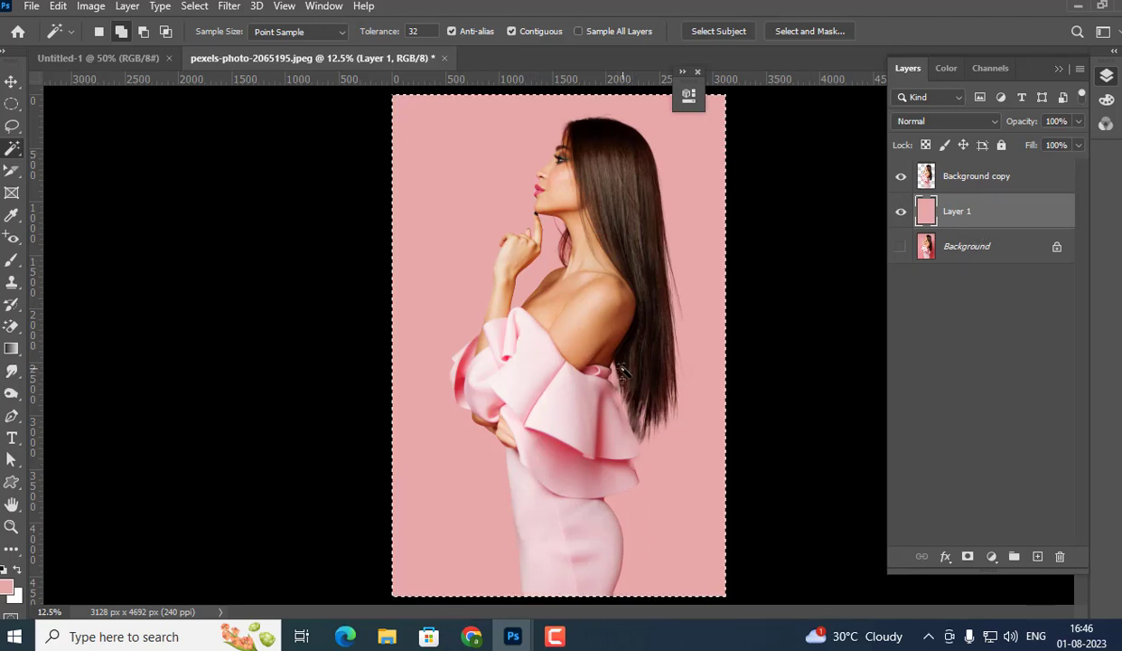
key("ctrl+d")
- On Background copy, click-select the dress sleeve and ruffles, then deselect
left_click(895, 176)
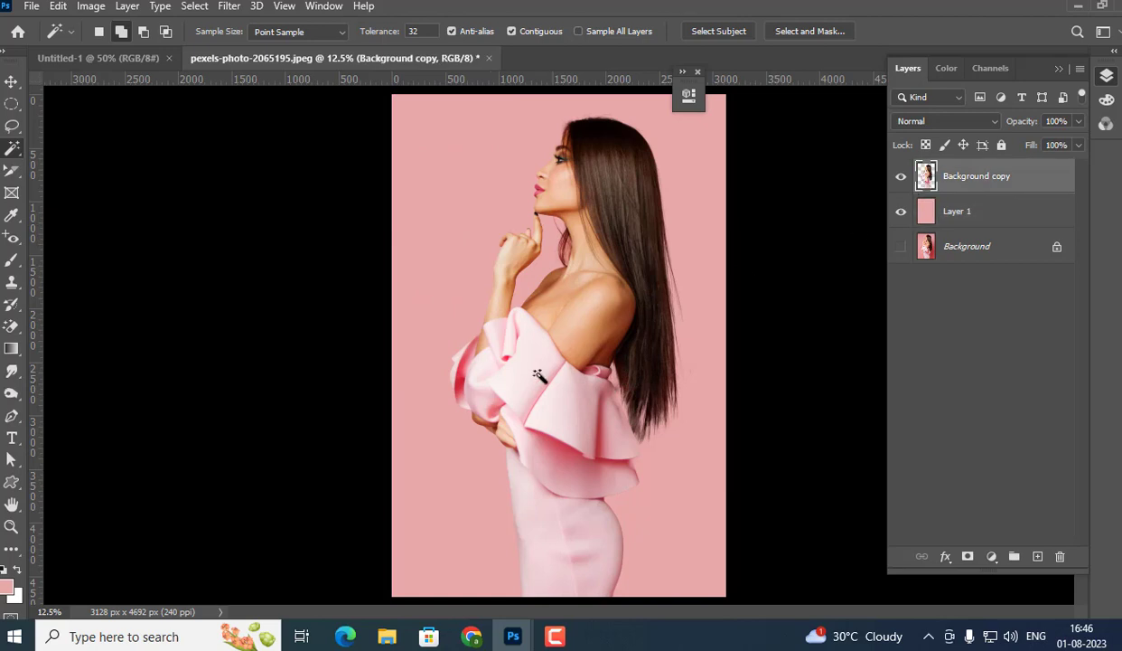
left_click(521, 390)
left_click(581, 413)
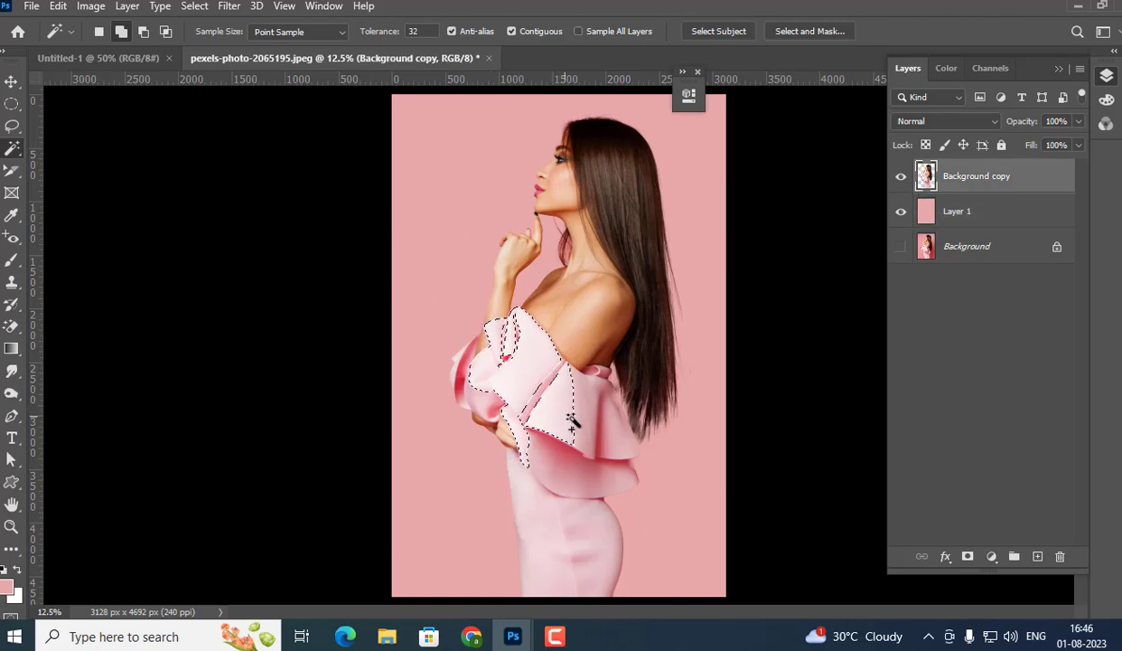
left_click(615, 420)
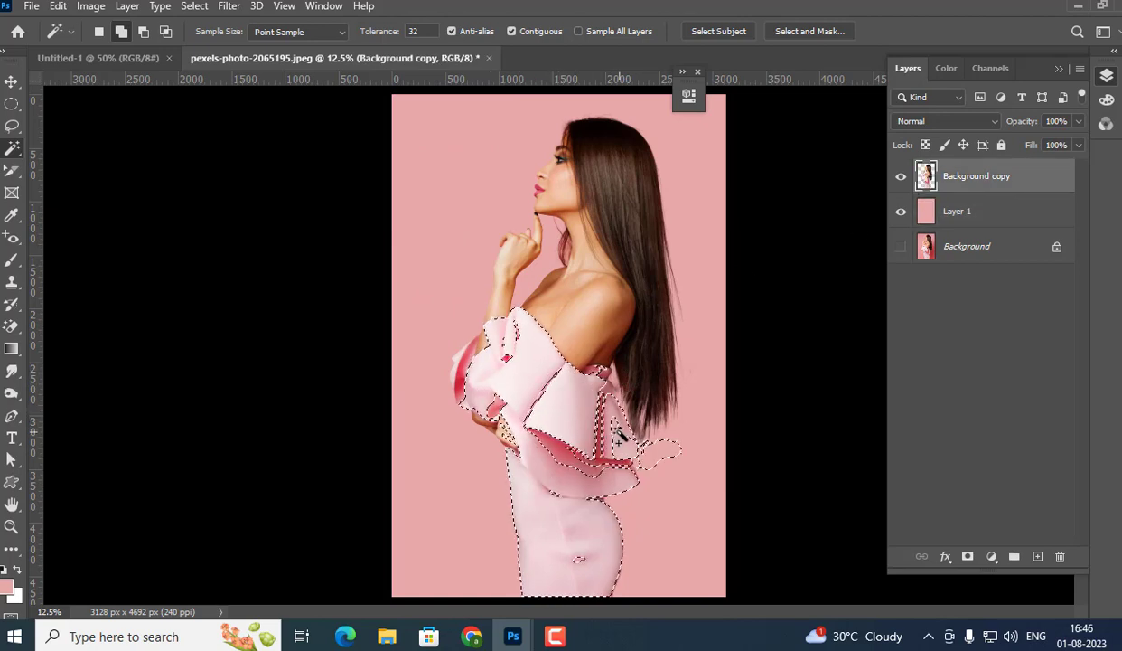
left_click(611, 399)
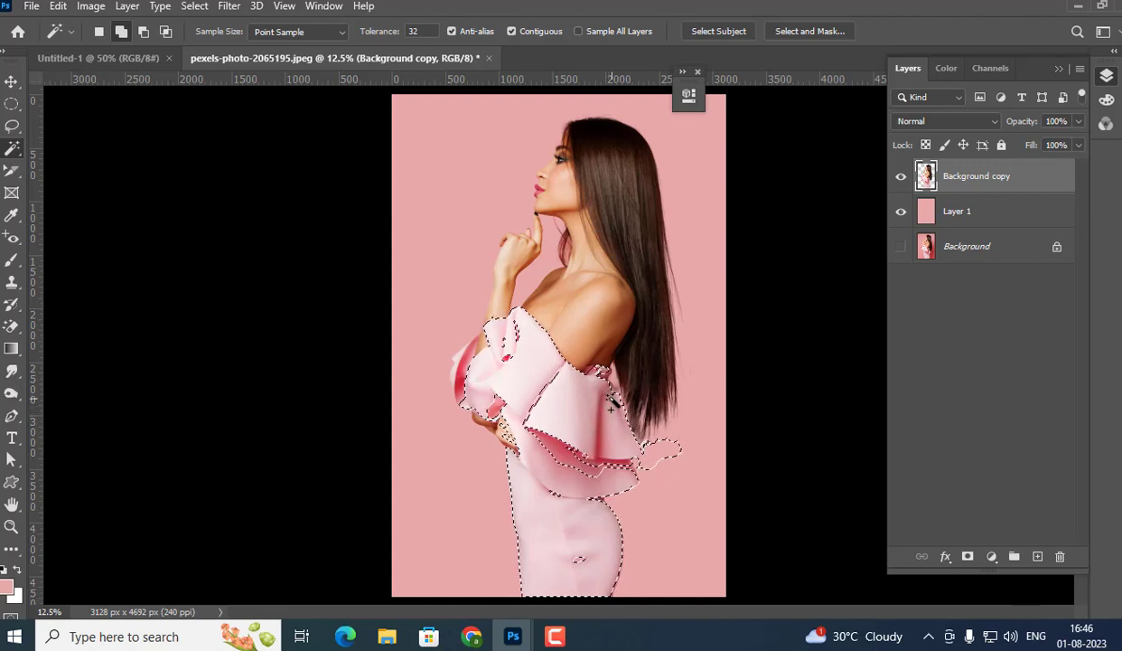
key("ctrl+d")
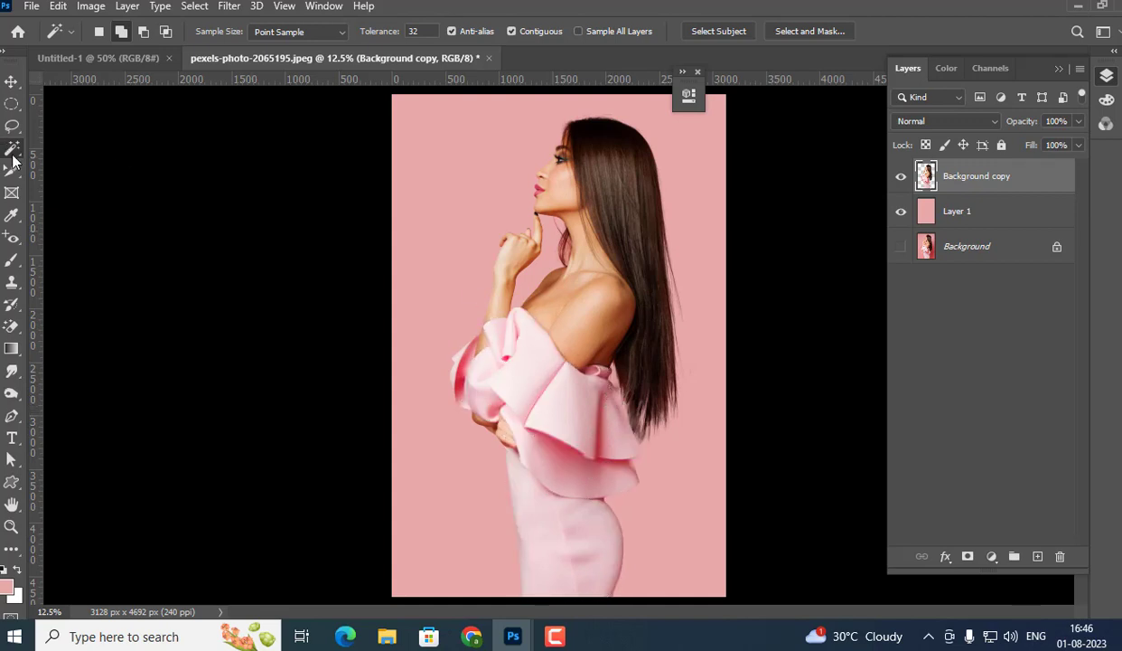
- Try the Object Selection Tool with a box around the dress
right_click(12, 151)
left_click(90, 148)
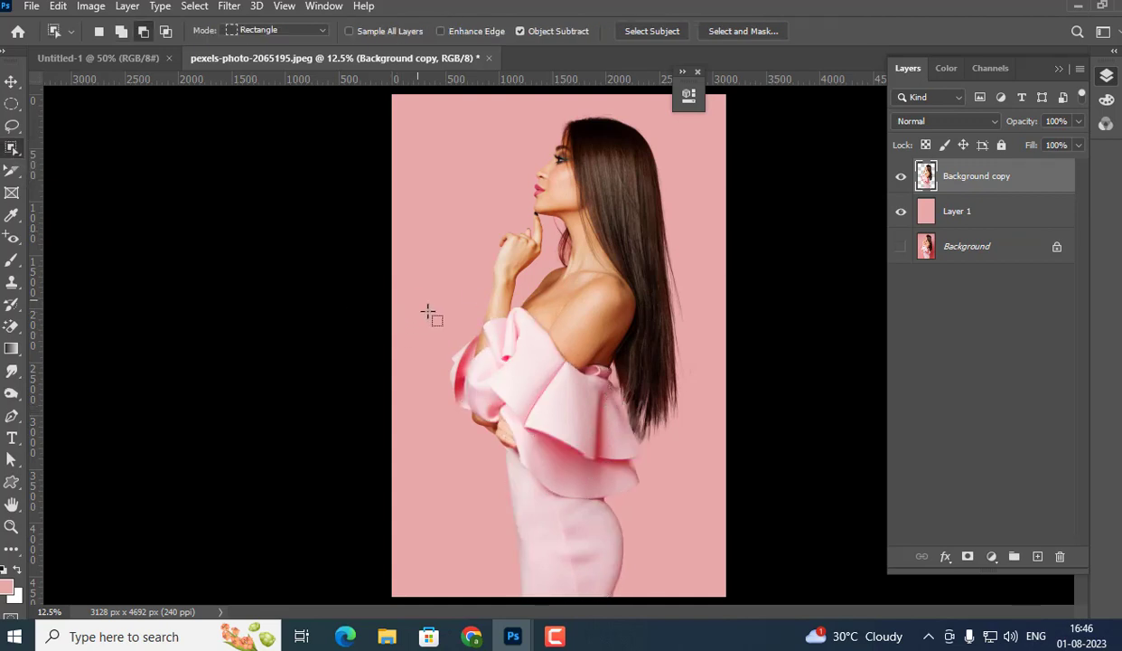
mouse_move(417, 299)
left_mouse_down()
mouse_move(901, 545)
mouse_move(952, 524)
left_mouse_up()
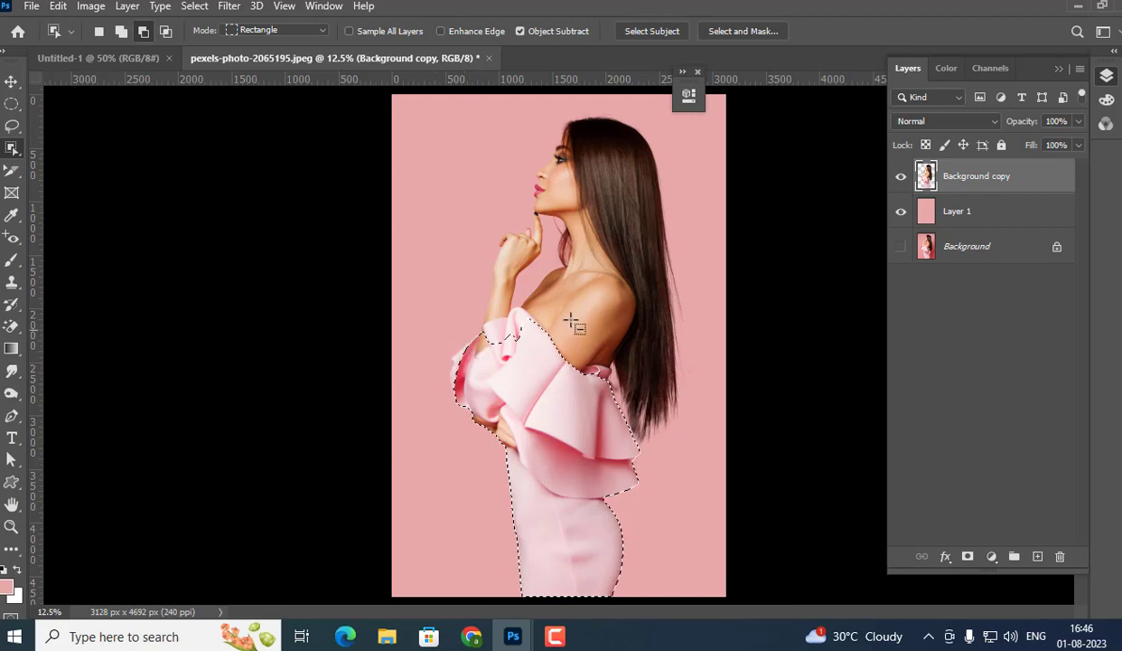
- Trace the left sleeve with the Lasso, deselect, and bring up the Select menu
left_click(12, 126)
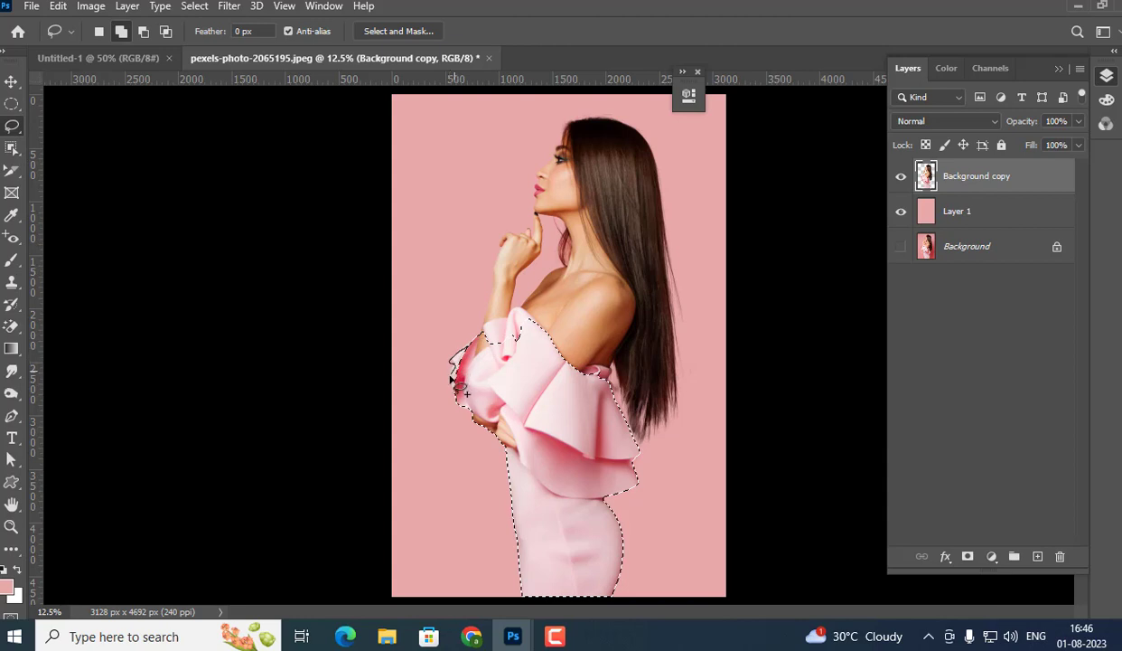
mouse_move(450, 379)
left_mouse_down()
mouse_move(461, 341)
mouse_move(506, 325)
left_mouse_up()
key("ctrl+d")
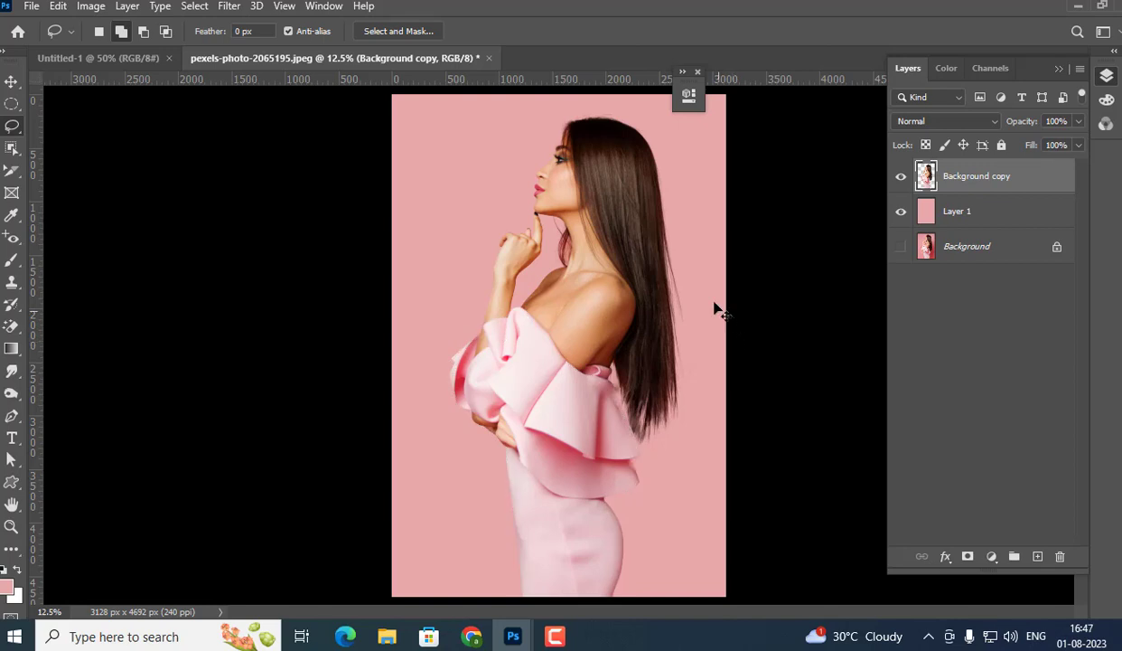
left_click(195, 8)
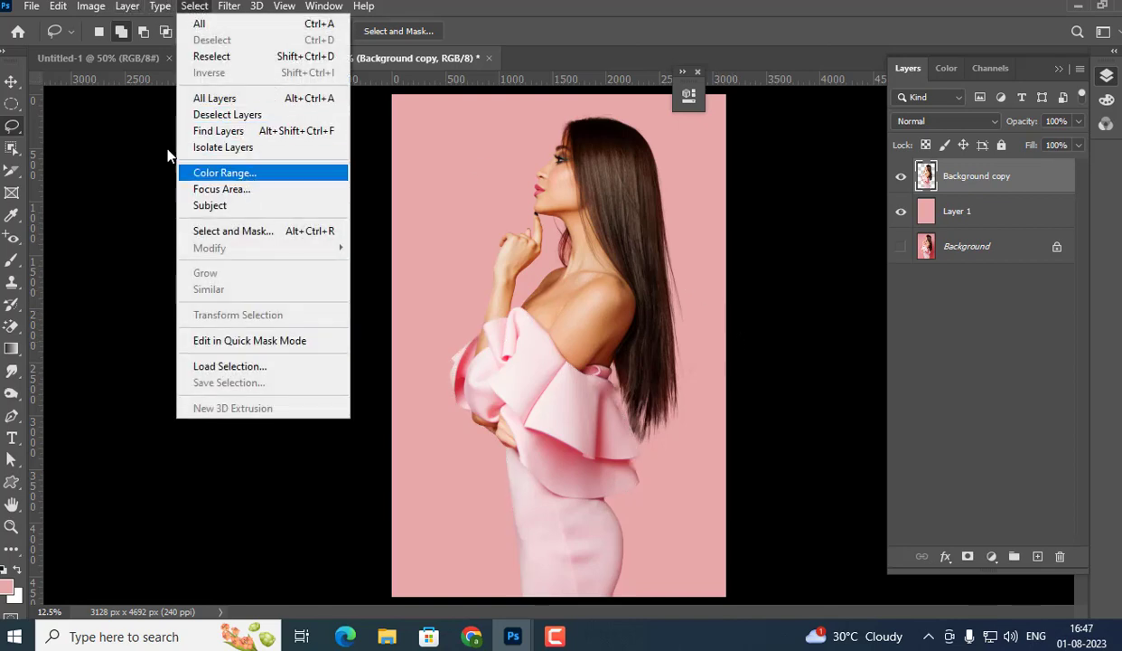
left_click(17, 79)
key("ctrl+j")
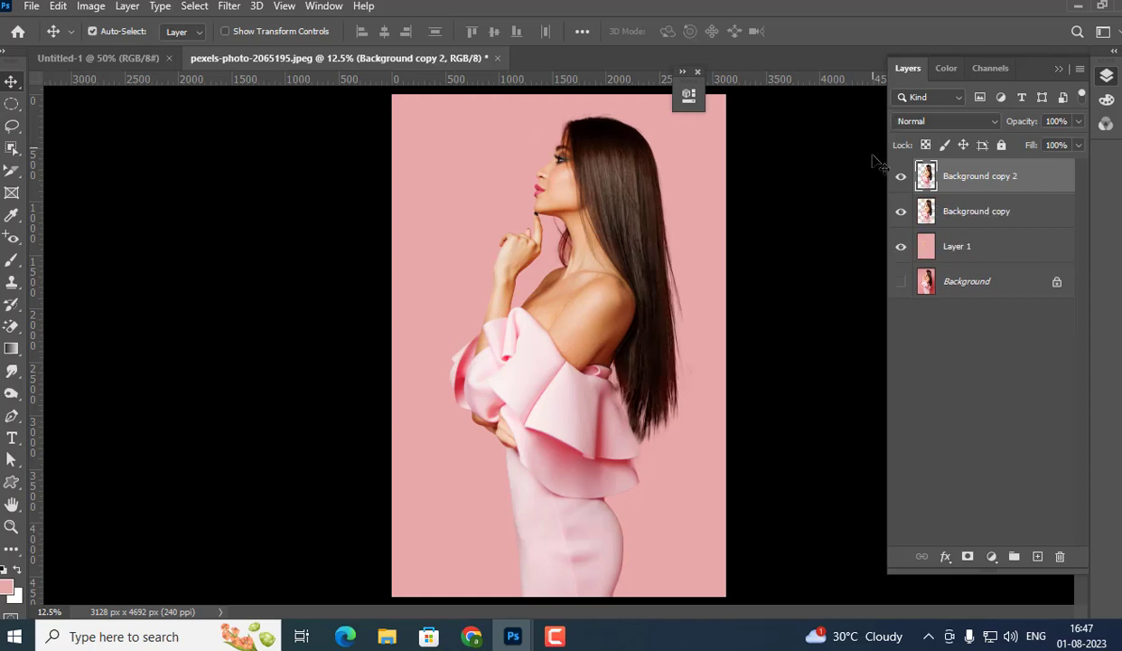
left_click(900, 211)
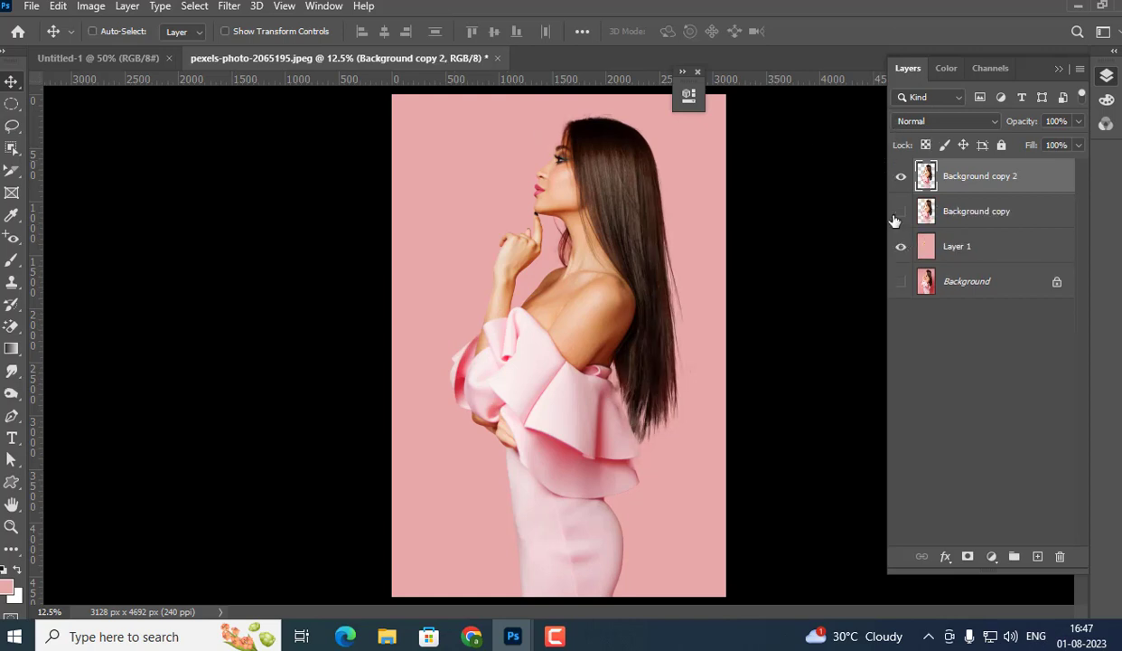
left_click(195, 7)
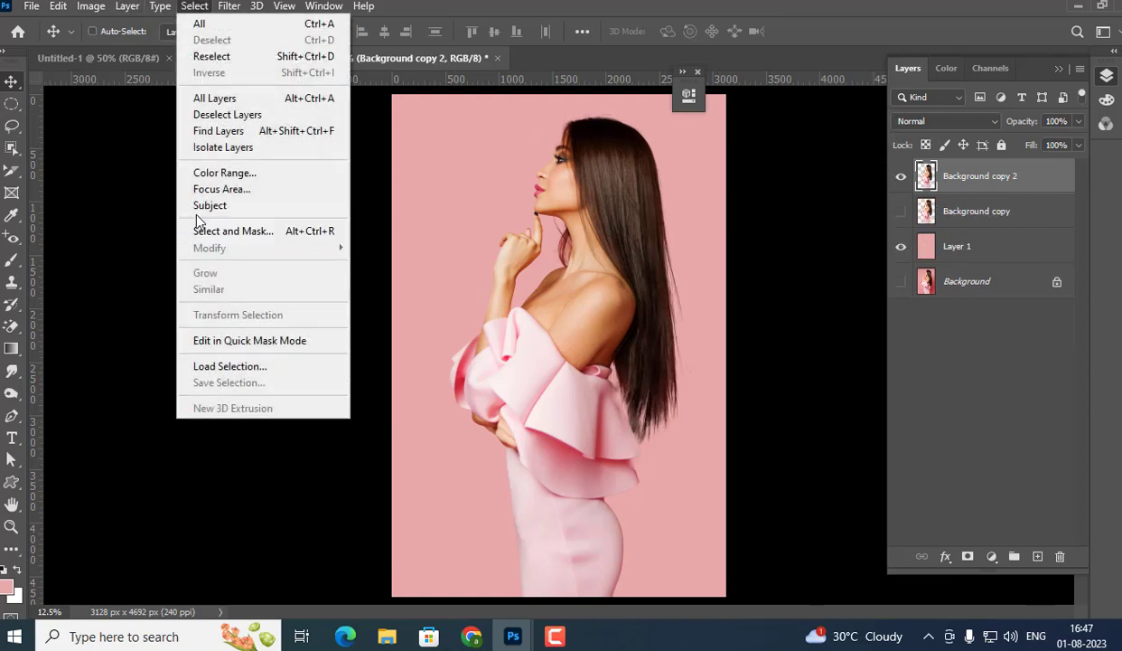
left_click(240, 174)
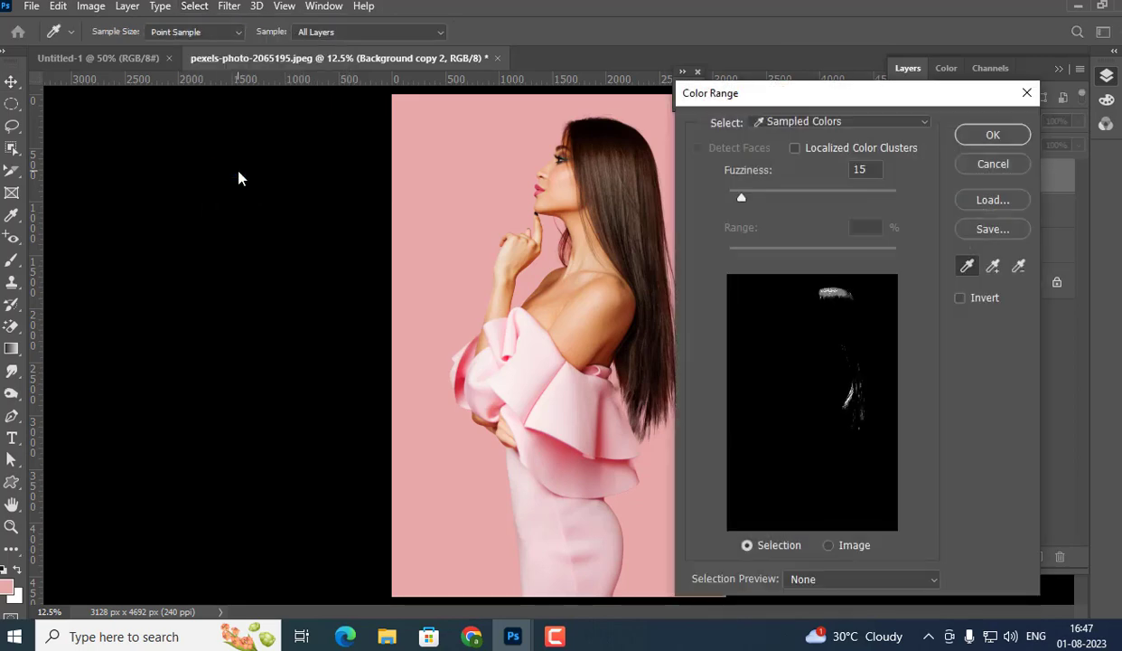
left_click(777, 122)
left_click(522, 383)
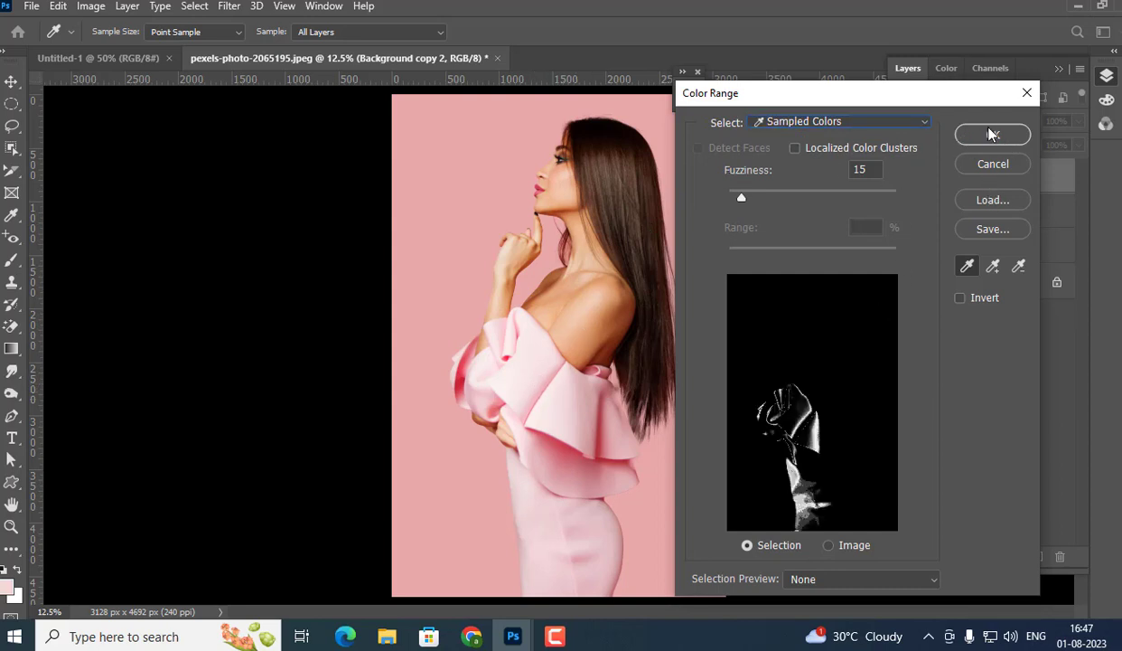
left_click(988, 199)
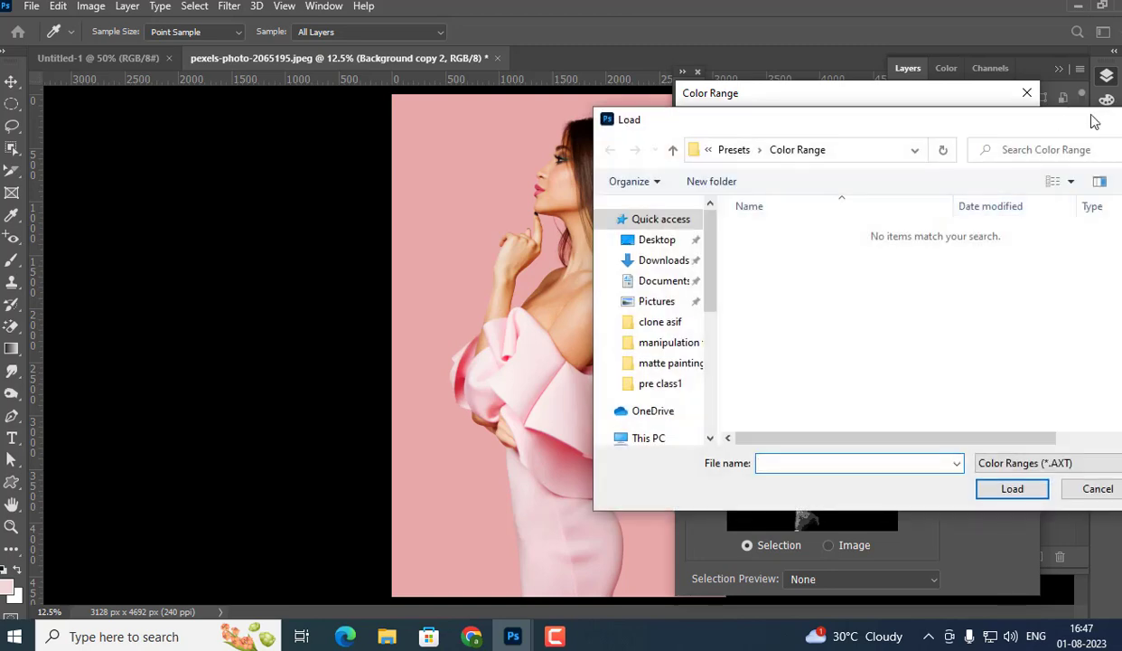
key("Escape")
left_click(993, 133)
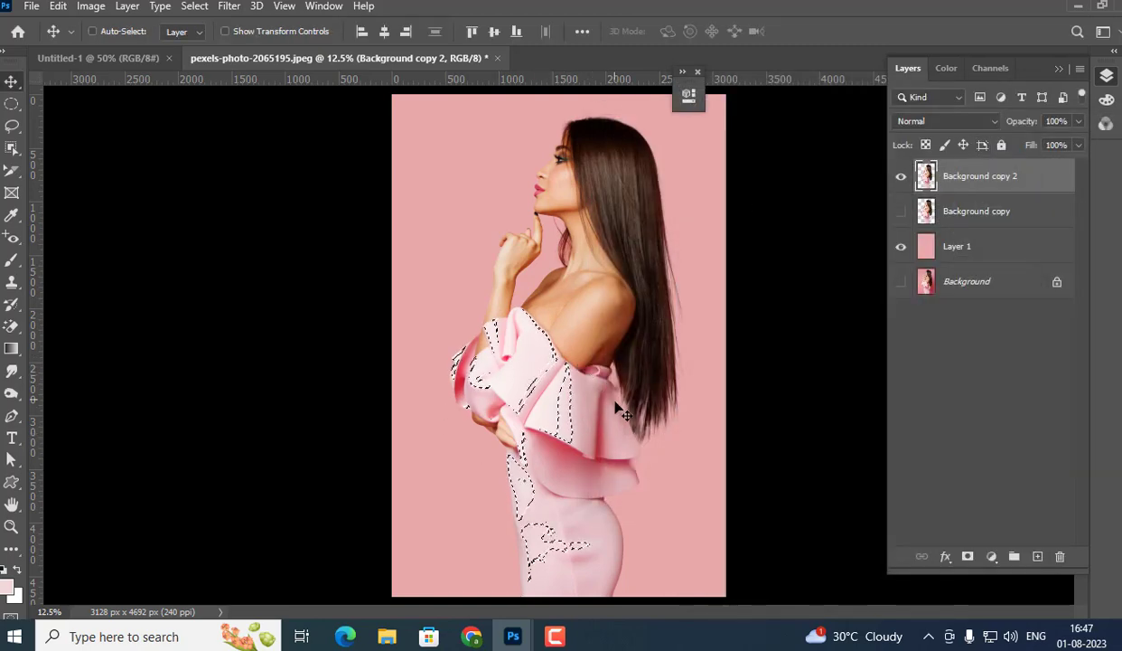
key("ctrl+shift+i")
key("ctrl+d")
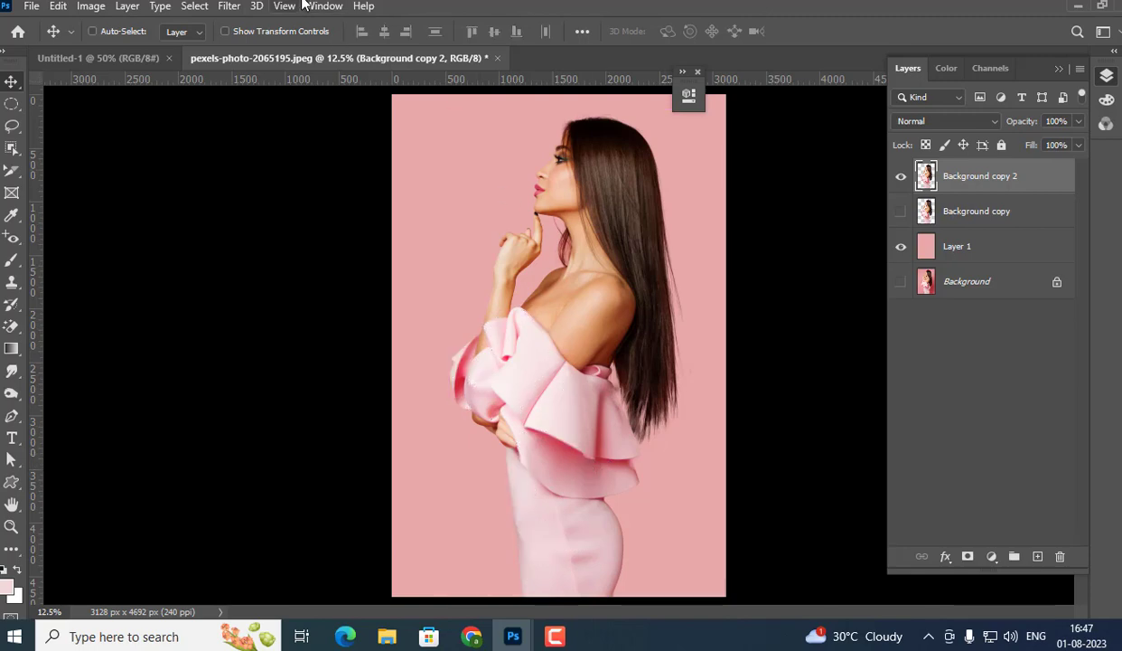
left_click(194, 5)
mouse_move(160, 6)
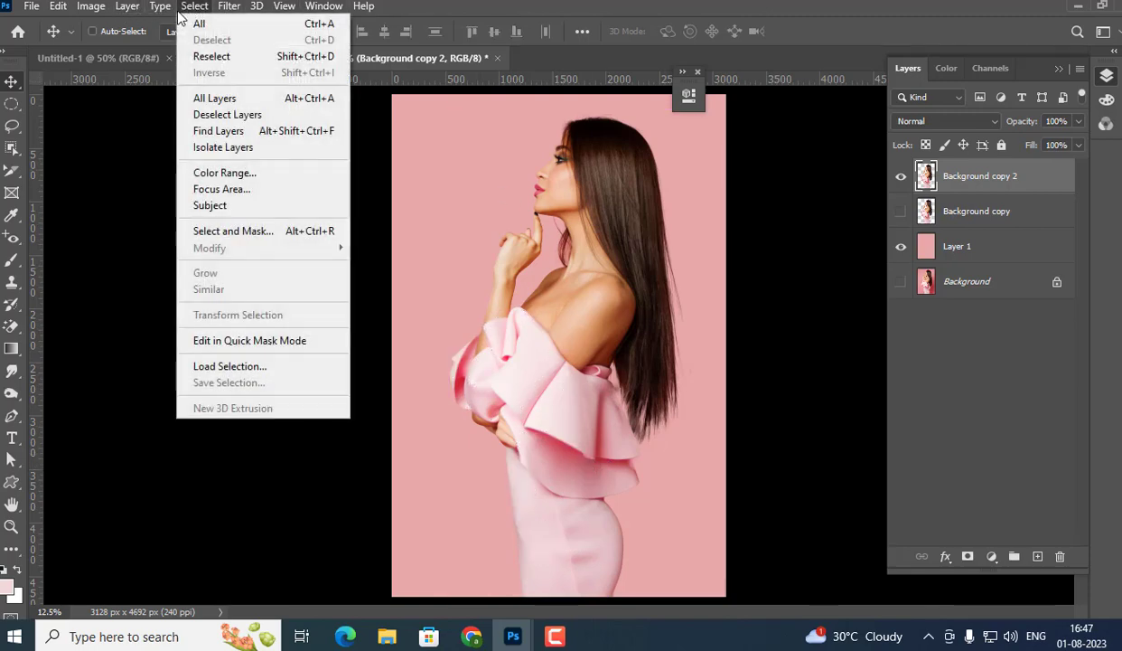
left_click(224, 173)
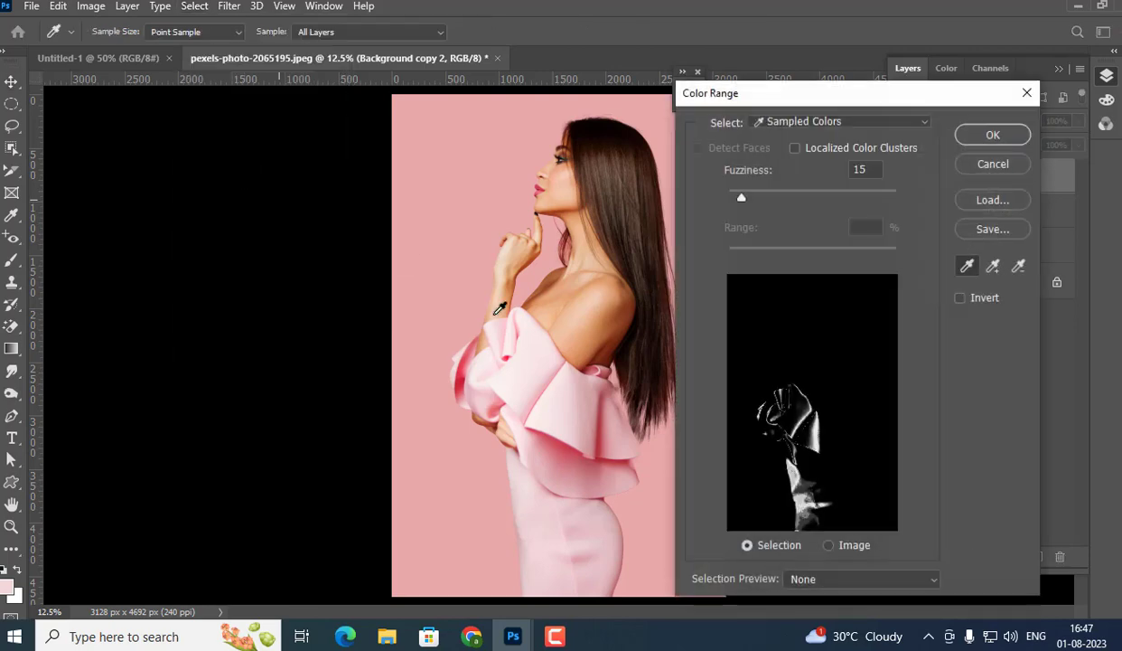
left_click_drag(750, 193, 783, 193)
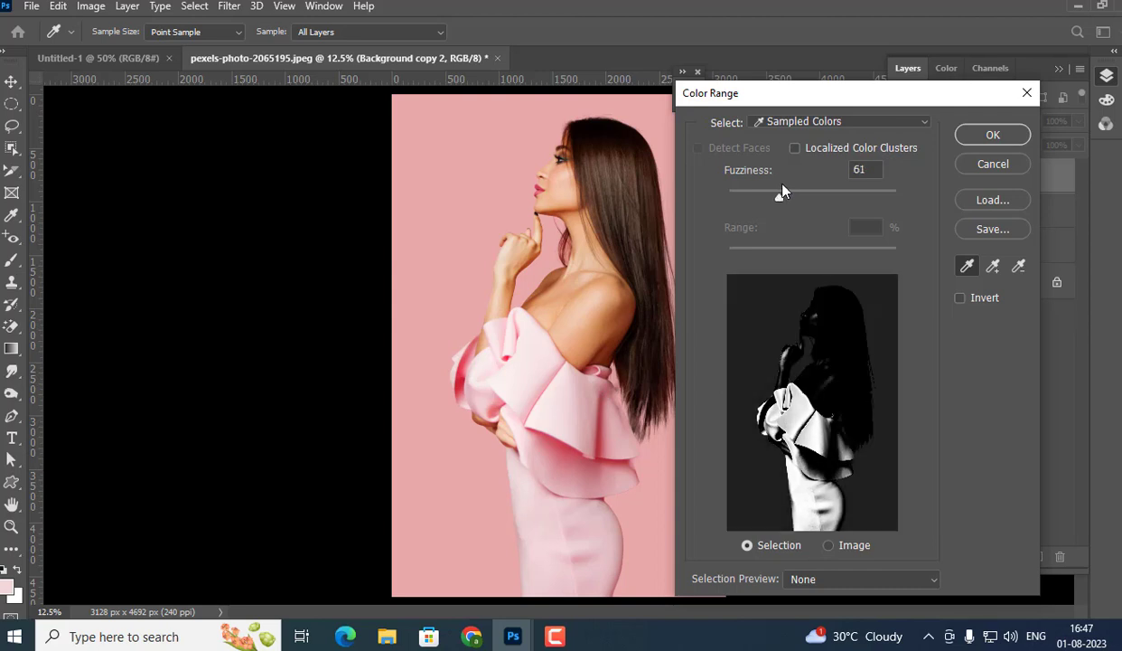
left_click(782, 192)
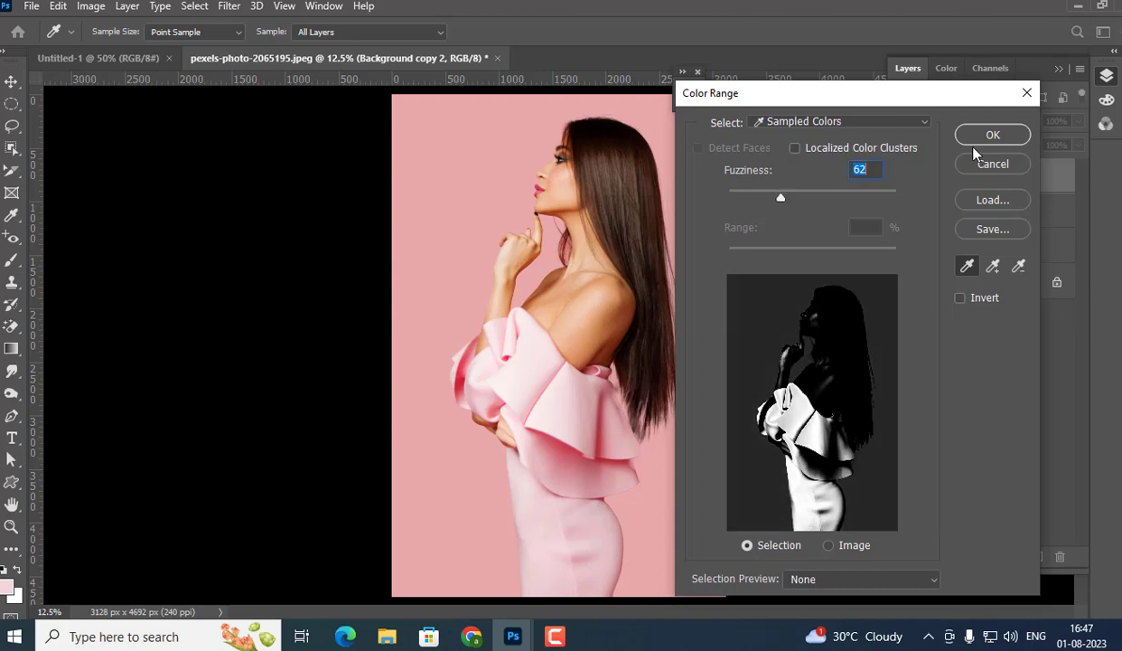
left_click(1010, 134)
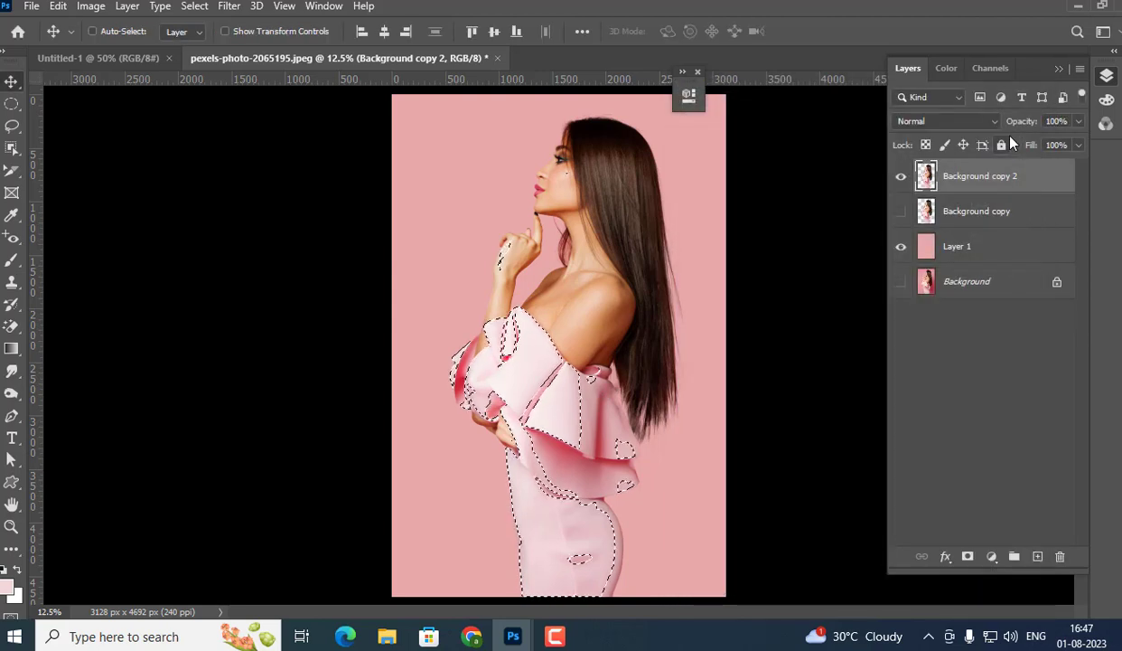
key("ctrl+h")
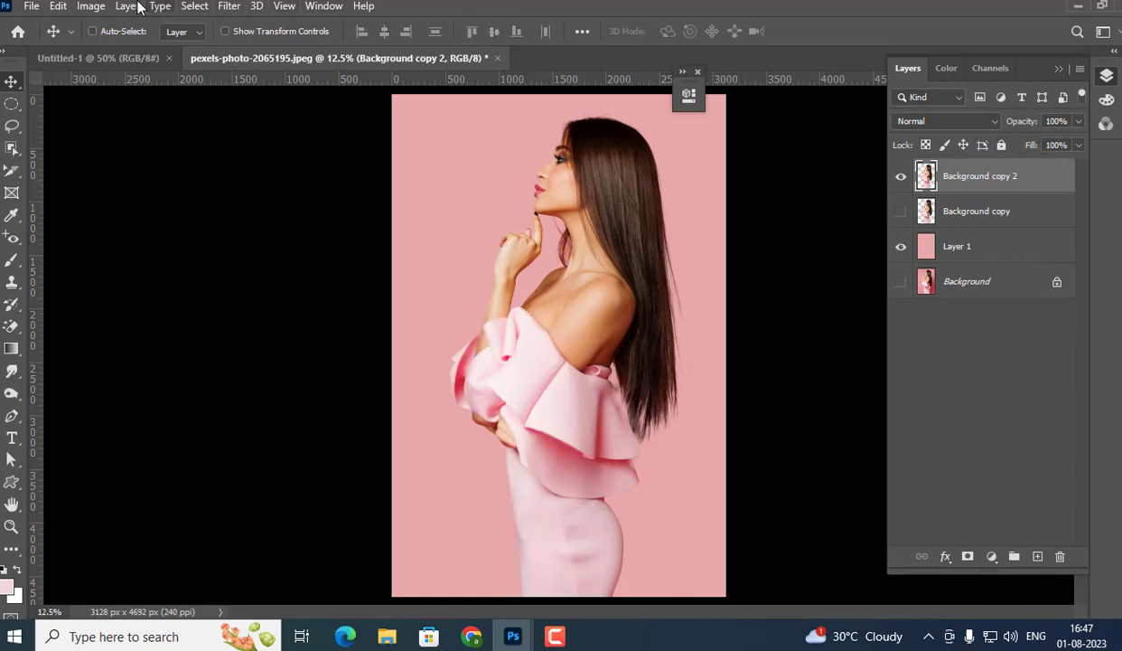
left_click(92, 6)
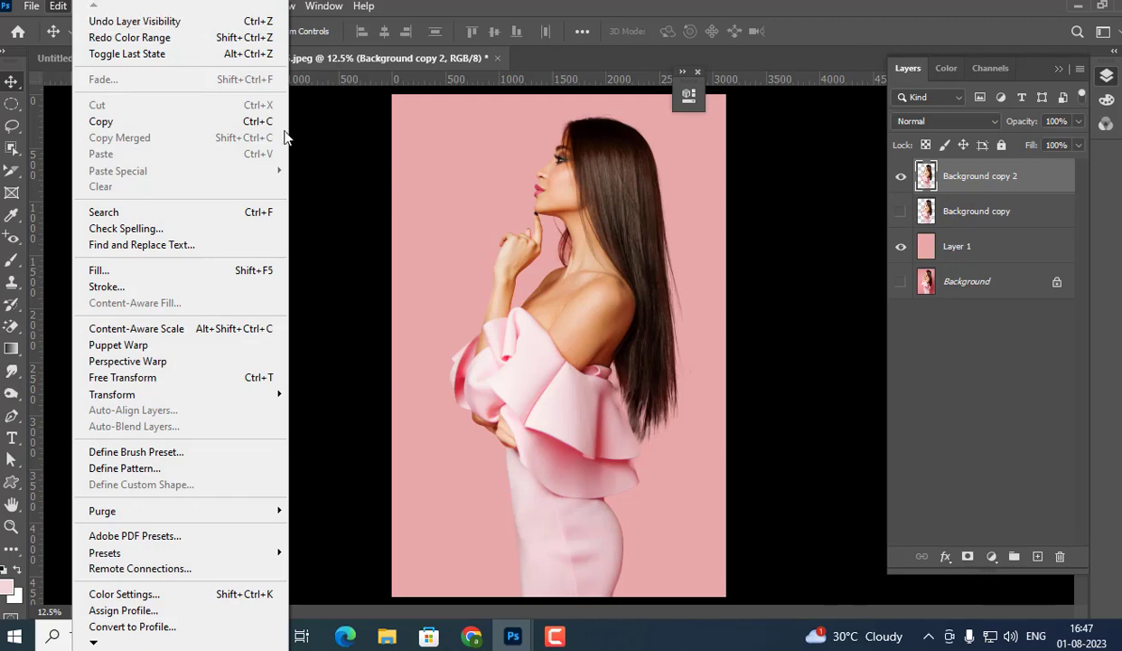
left_click(327, 140)
left_click(195, 6)
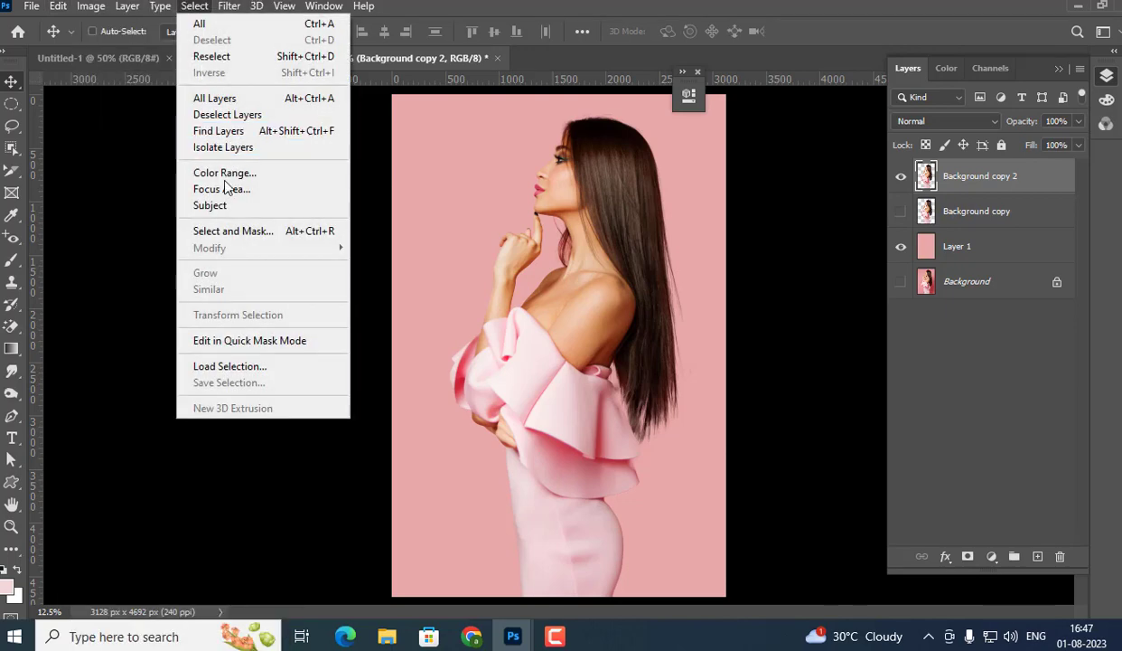
left_click(223, 173)
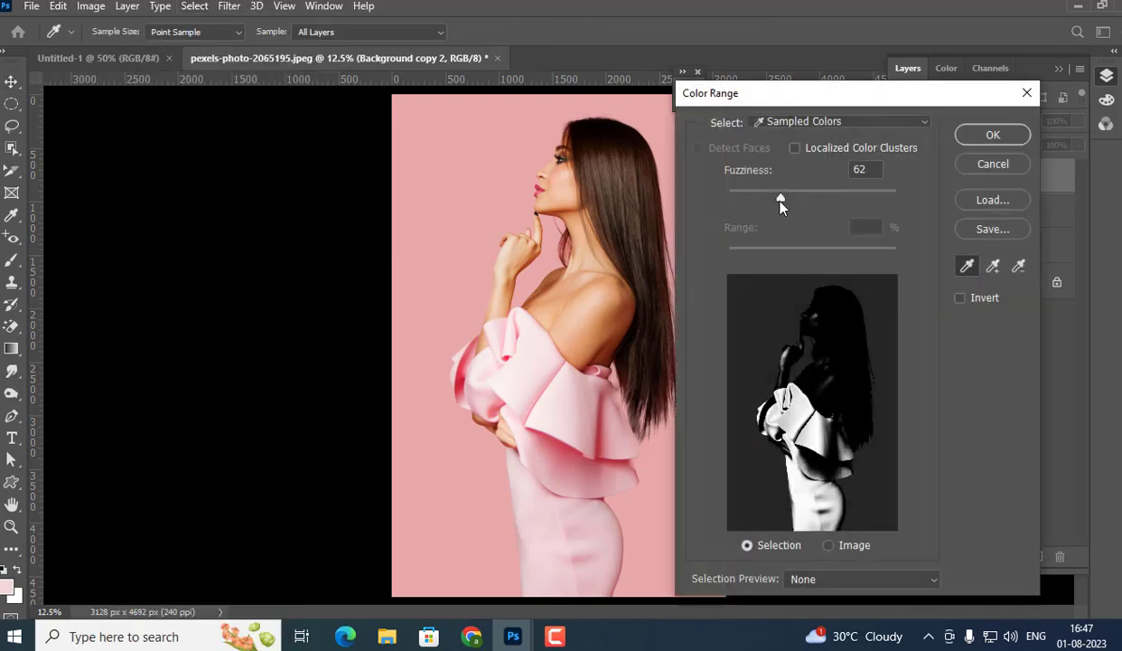
left_click_drag(782, 206, 825, 197)
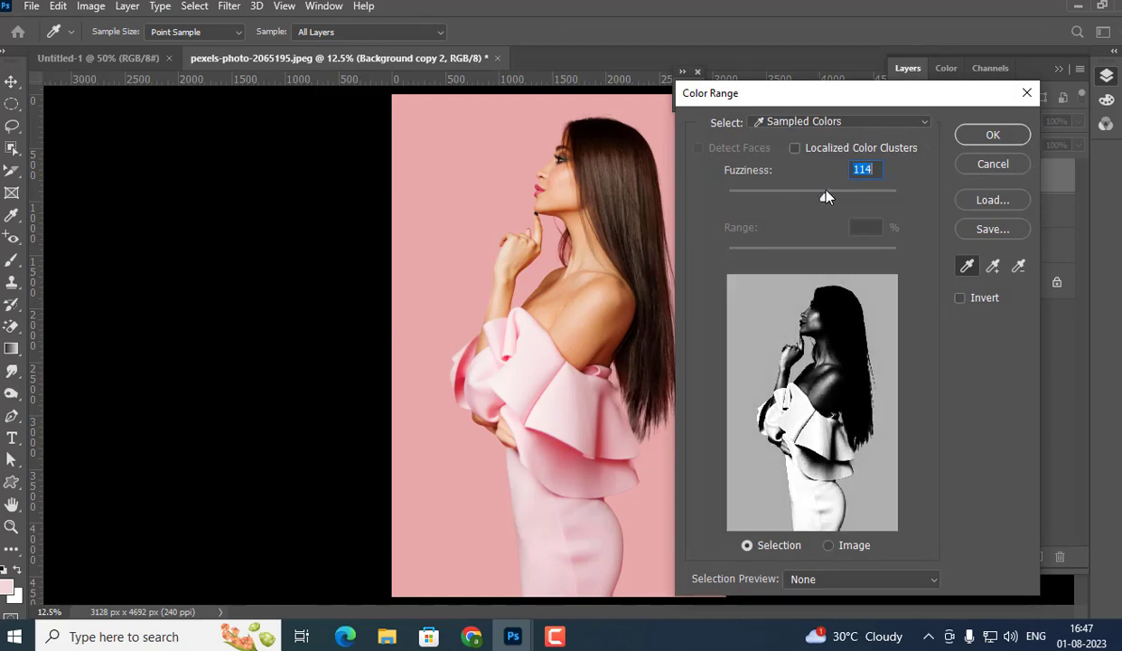
left_click(993, 135)
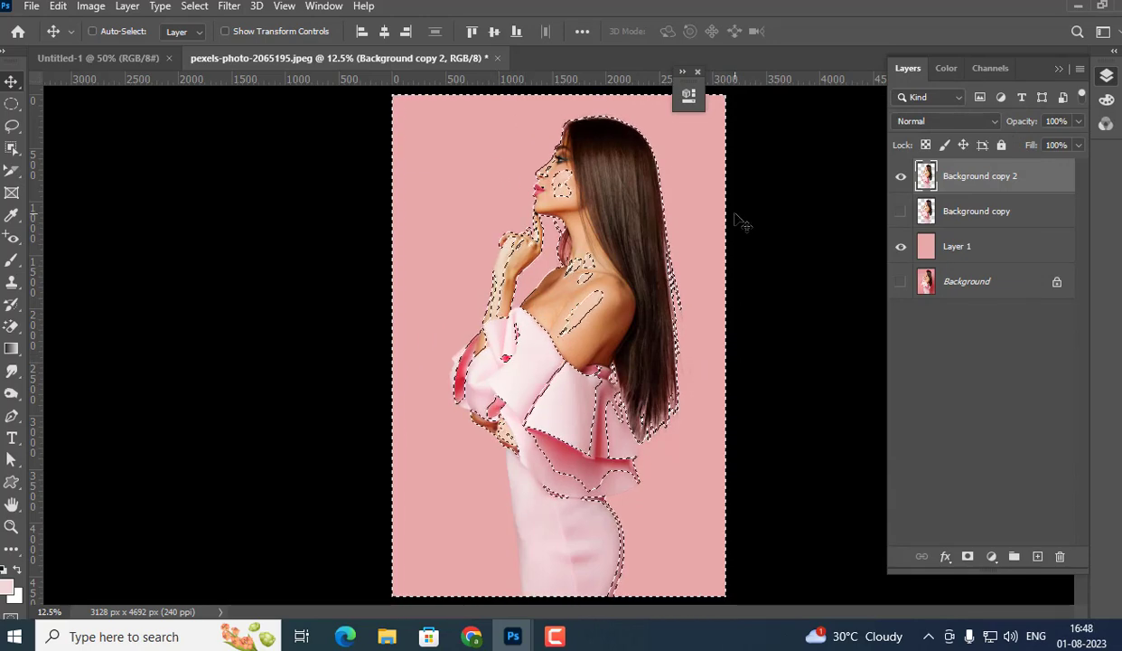
key("ctrl+d")
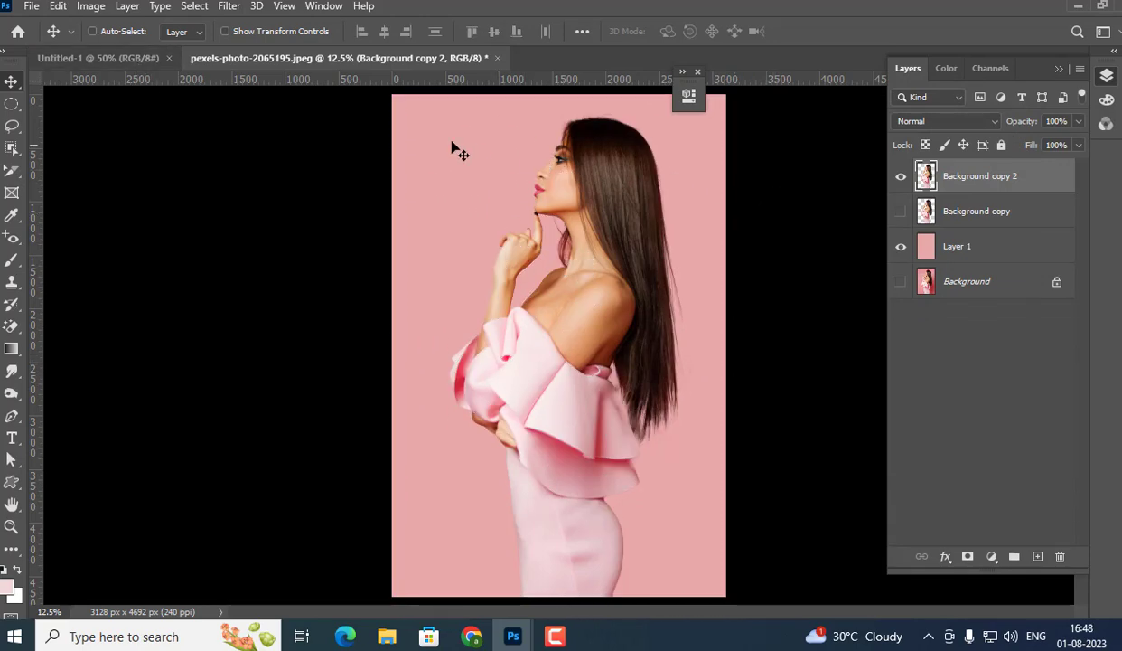
- Box the dress with the Object Selection Tool to auto-select it
left_click(12, 147)
left_click(68, 145)
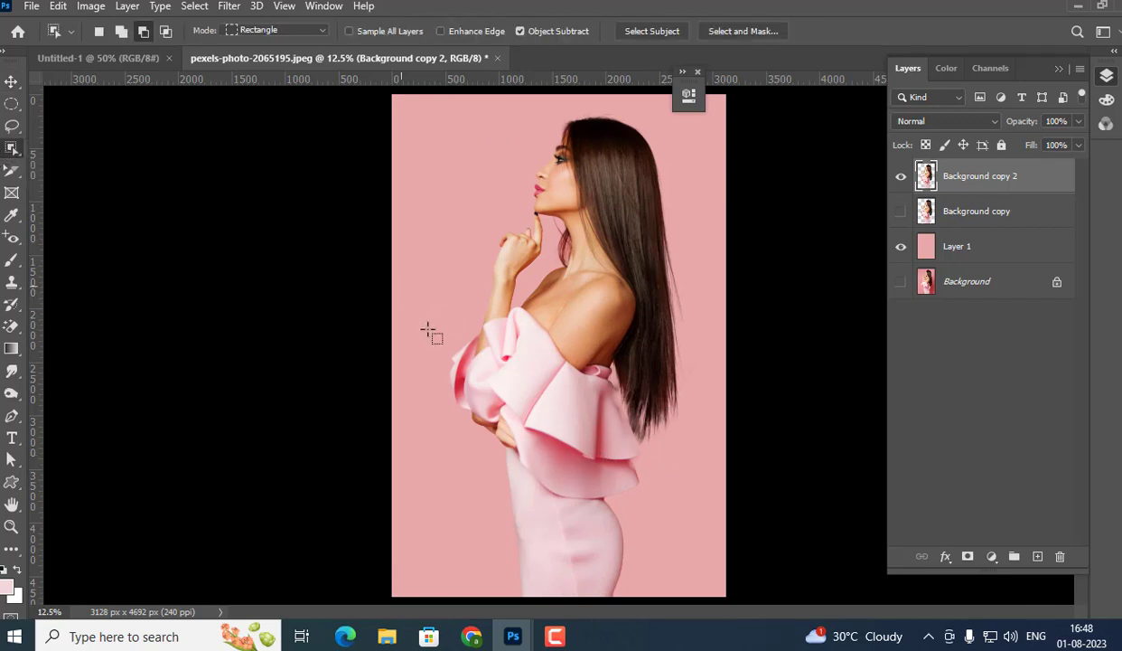
left_click_drag(401, 286, 739, 625)
left_click_drag(783, 499, 782, 499)
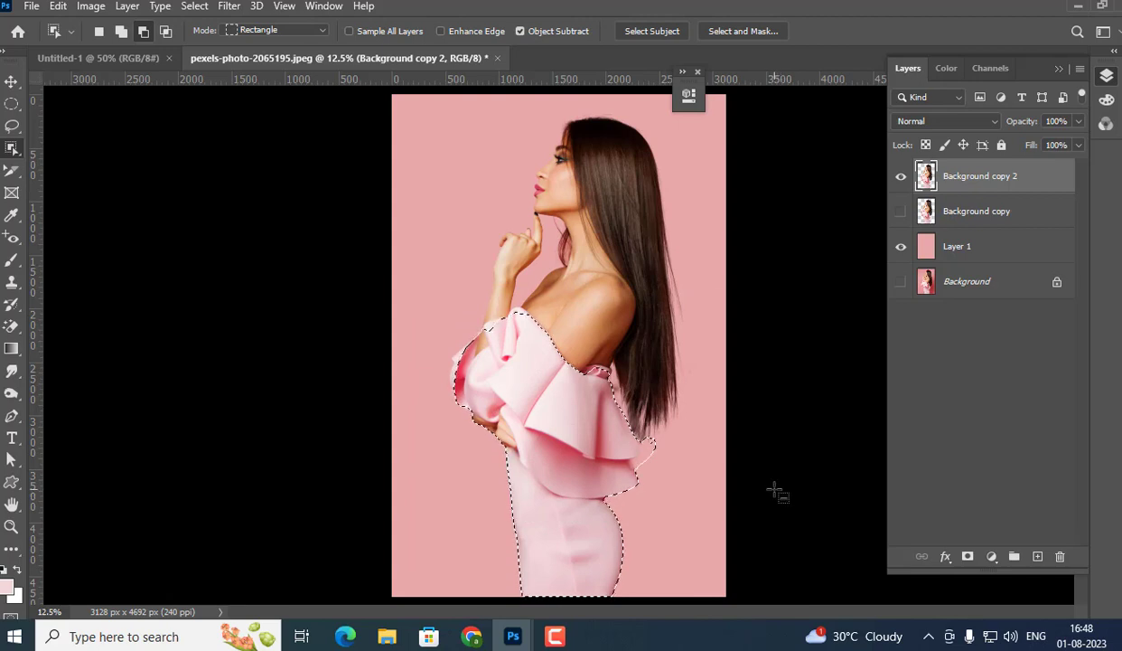
- With the Lasso, add the patch beside the ruffle and trim the bulge near the hair
right_click(11, 147)
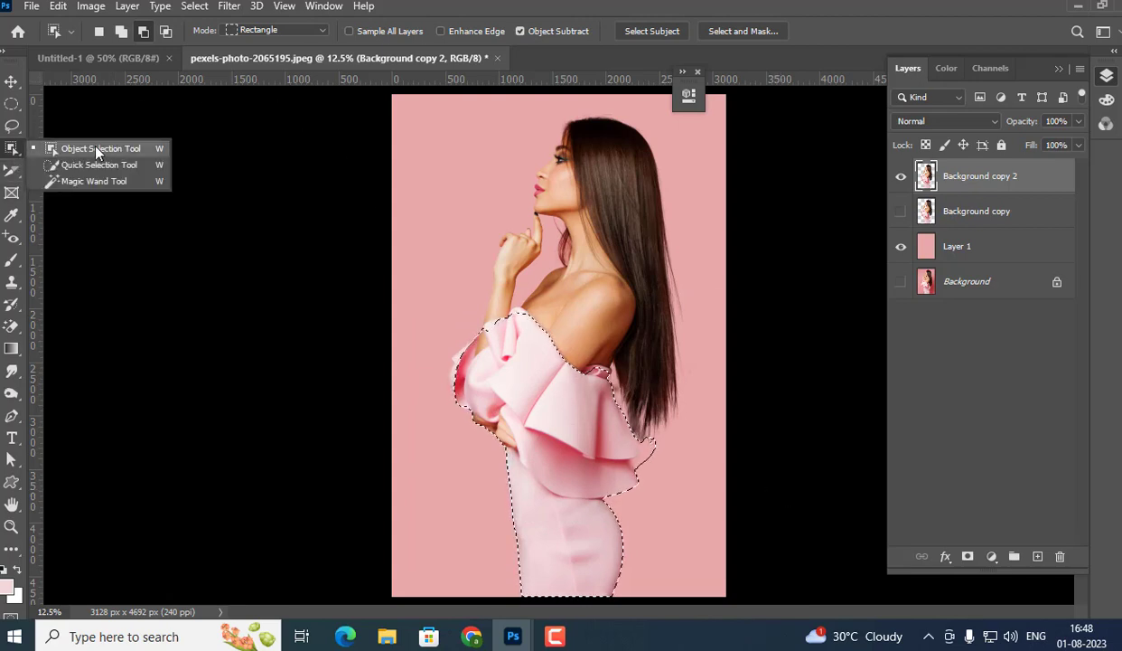
left_click(11, 126)
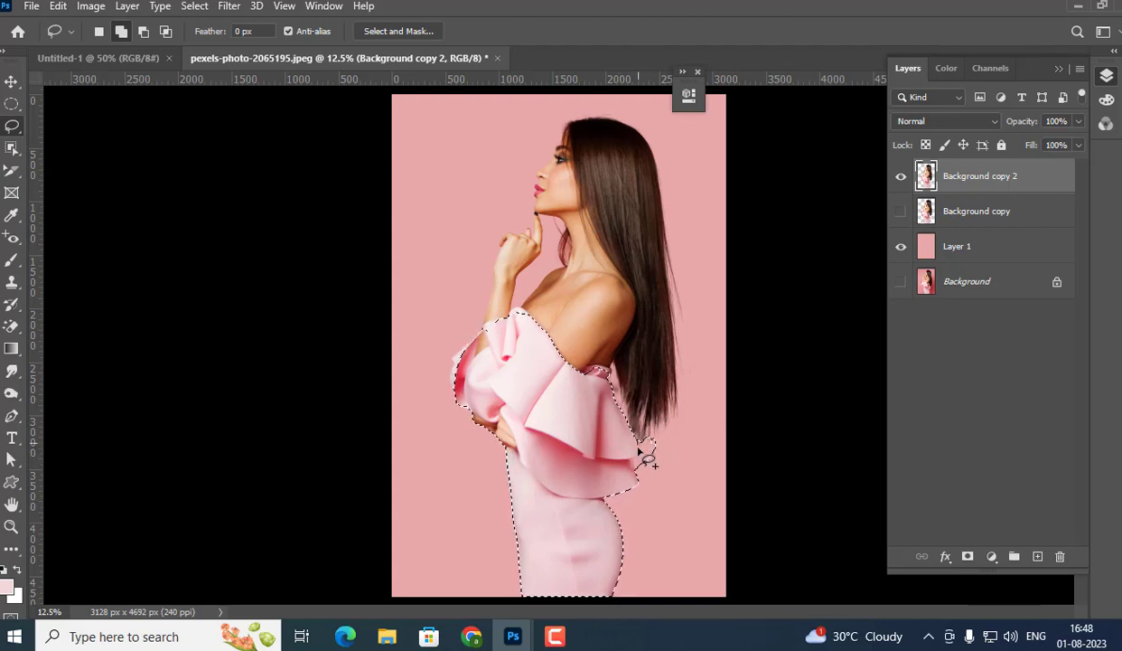
left_click_drag(647, 488, 635, 436)
left_click(143, 32)
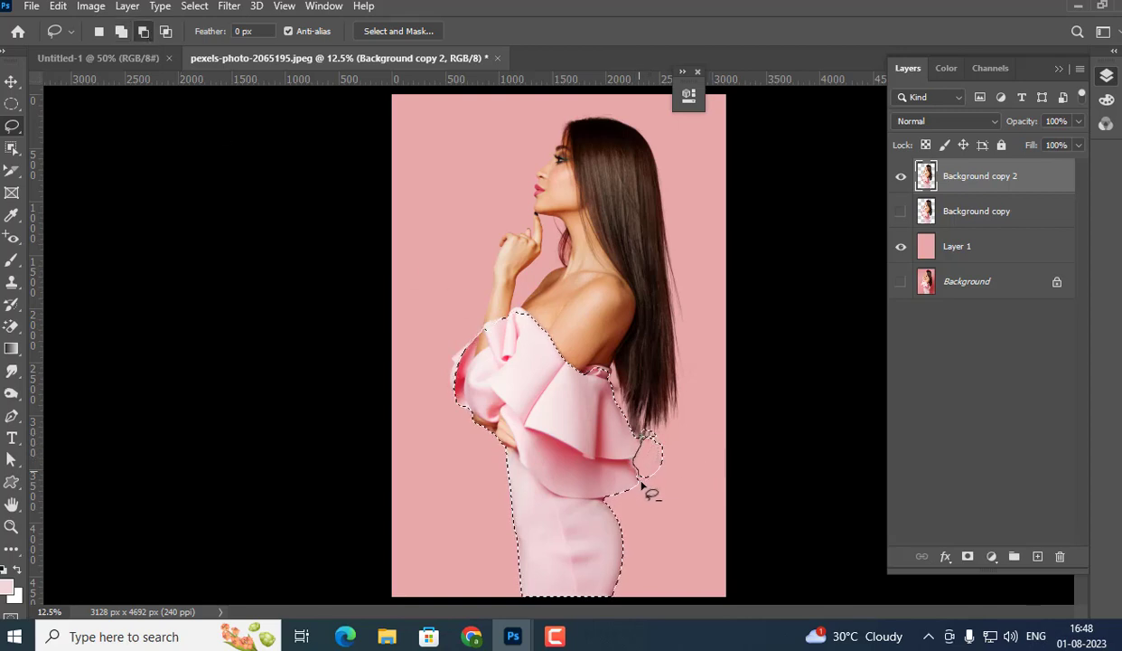
left_click_drag(644, 486, 645, 445)
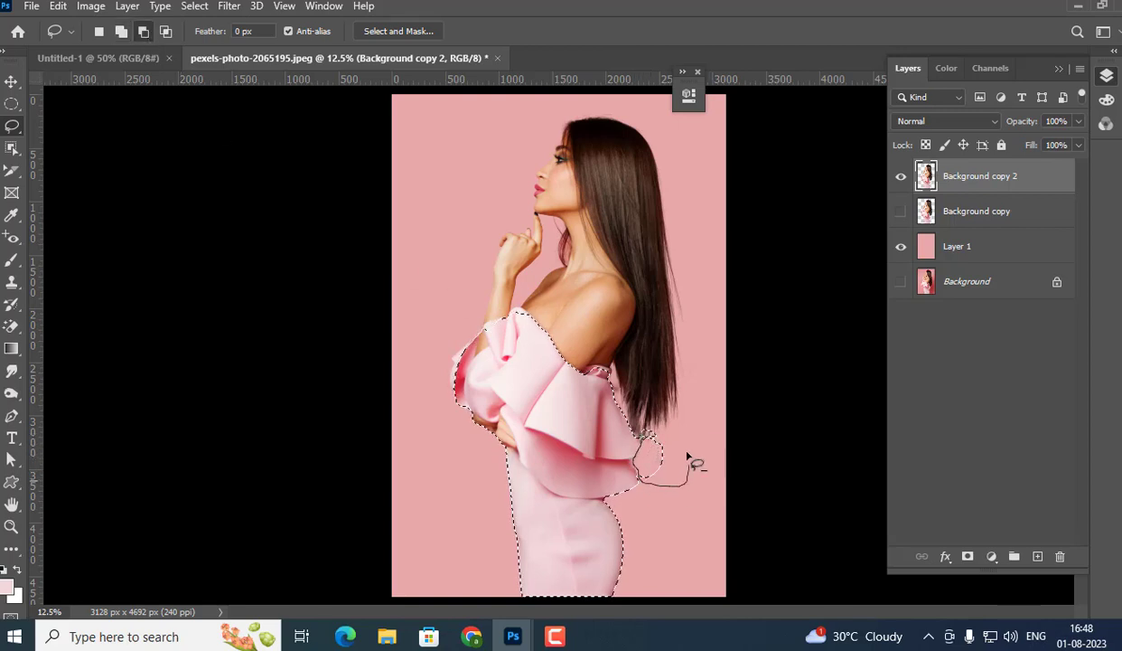
- Add a Hue/Saturation adjustment layer with Hue +80, turning the dress green
left_click(994, 558)
left_click(1059, 387)
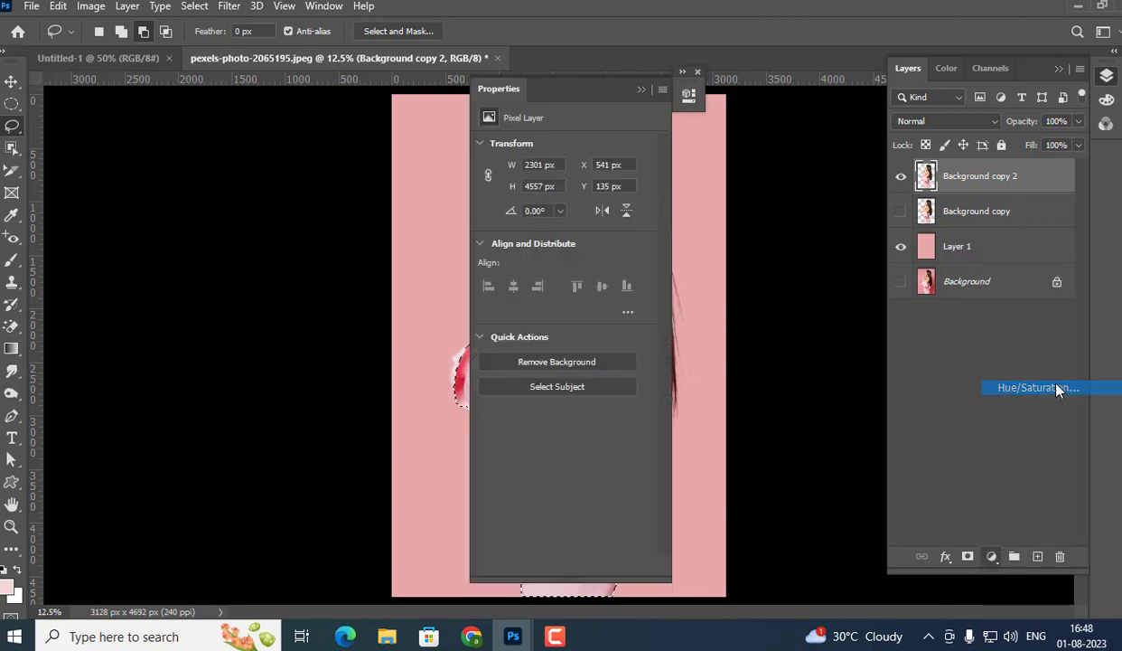
left_click(642, 89)
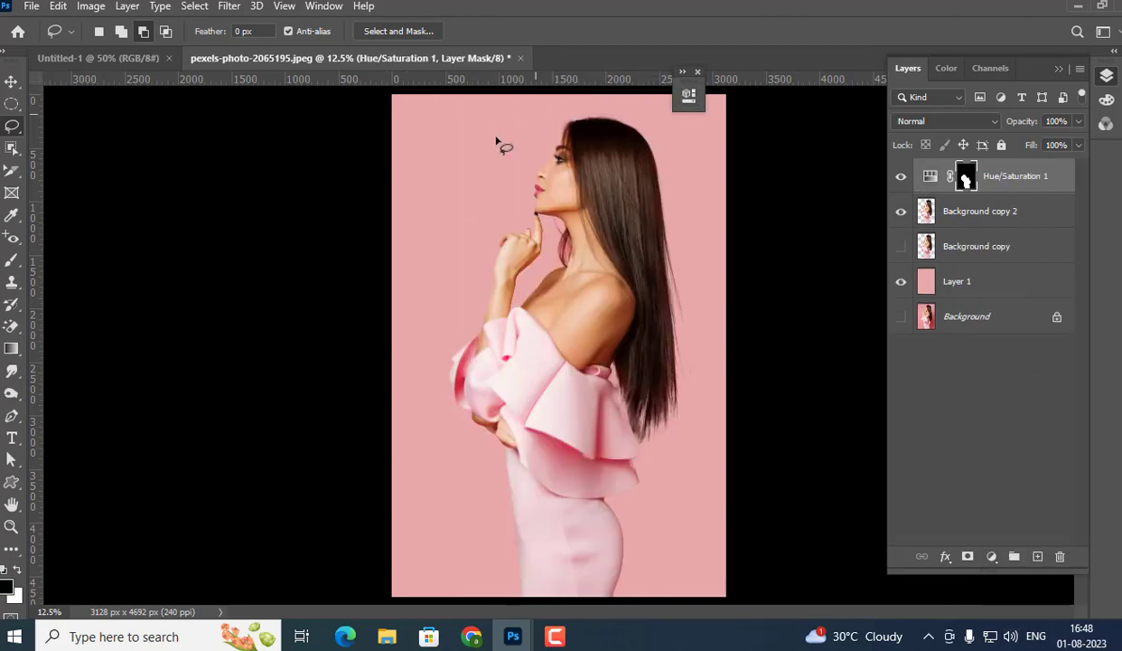
double_click(929, 175)
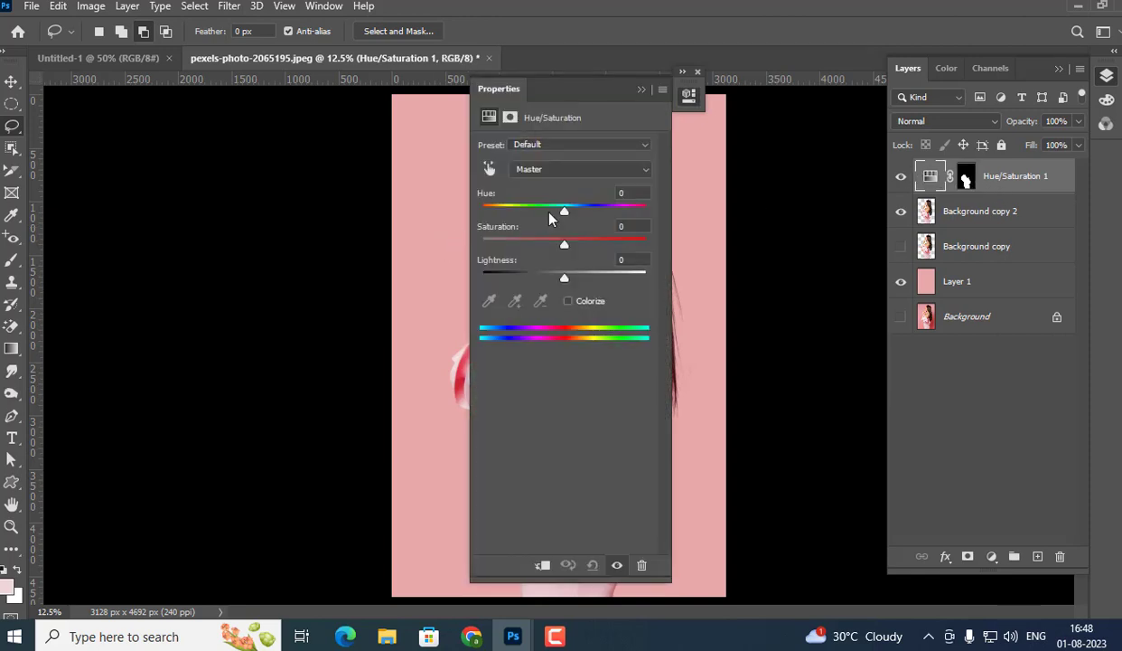
left_click_drag(564, 210, 606, 216)
left_click_drag(559, 89, 824, 132)
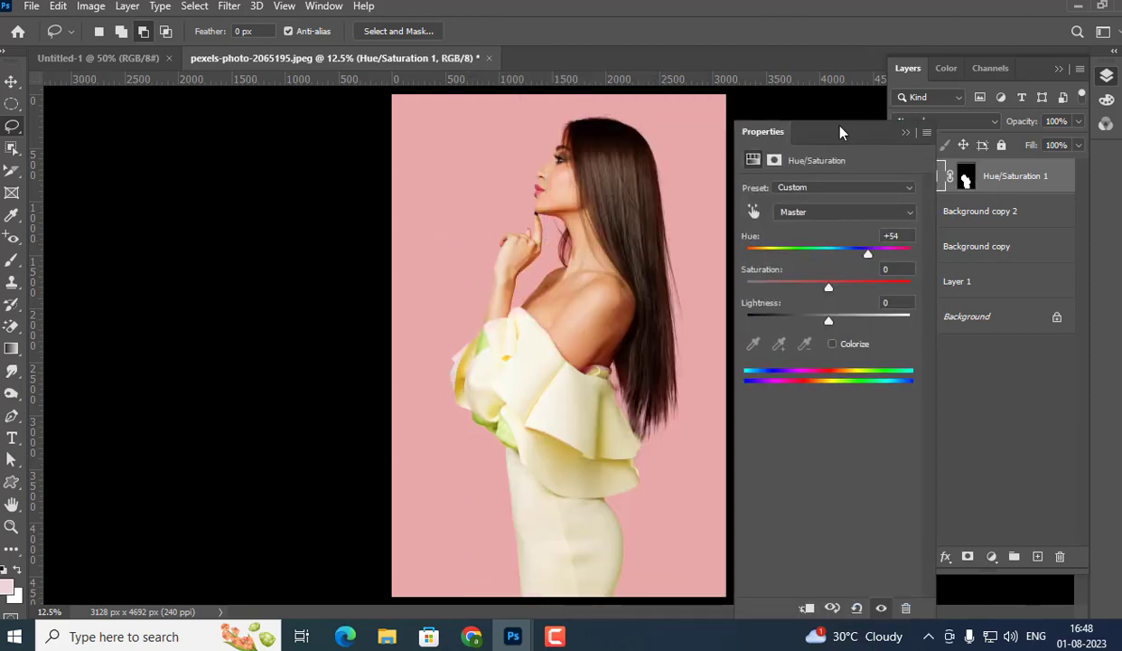
left_click_drag(868, 257, 878, 256)
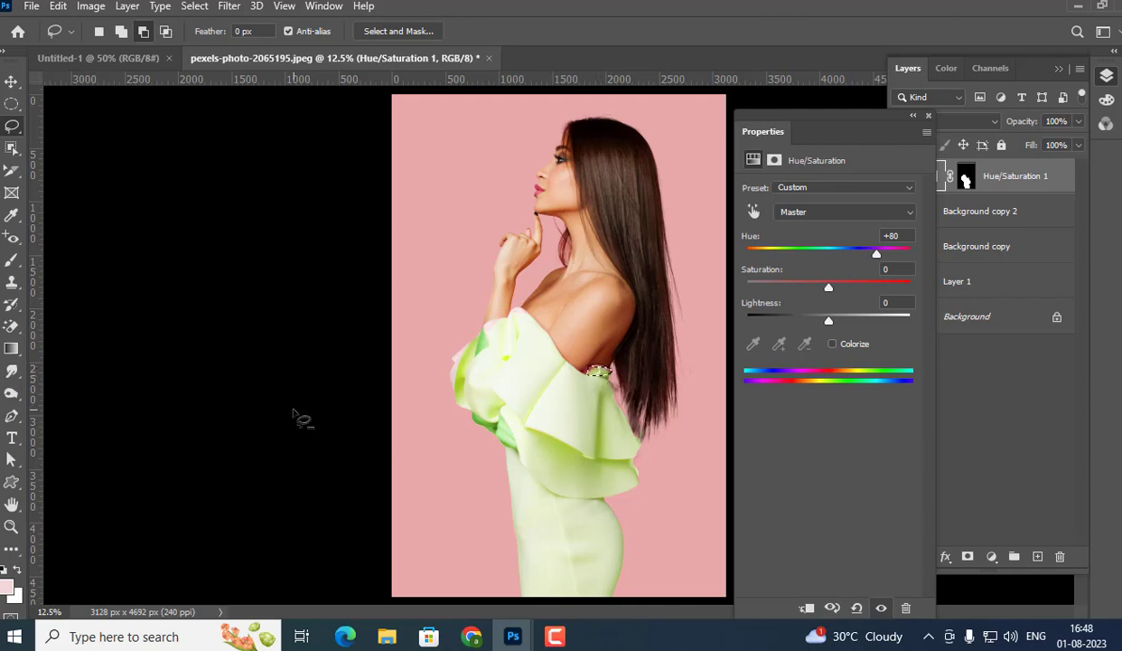
- Collapse Properties and try deleting the adjustment, dismissing the not-editable warning
left_click(915, 117)
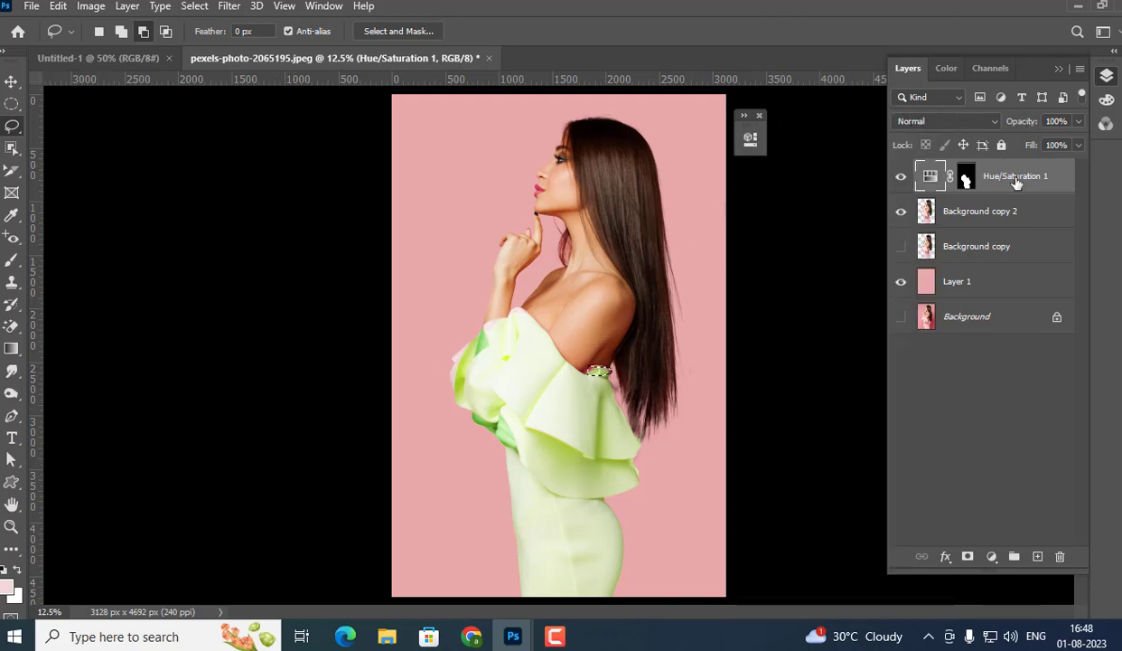
key("Delete")
left_click(547, 243)
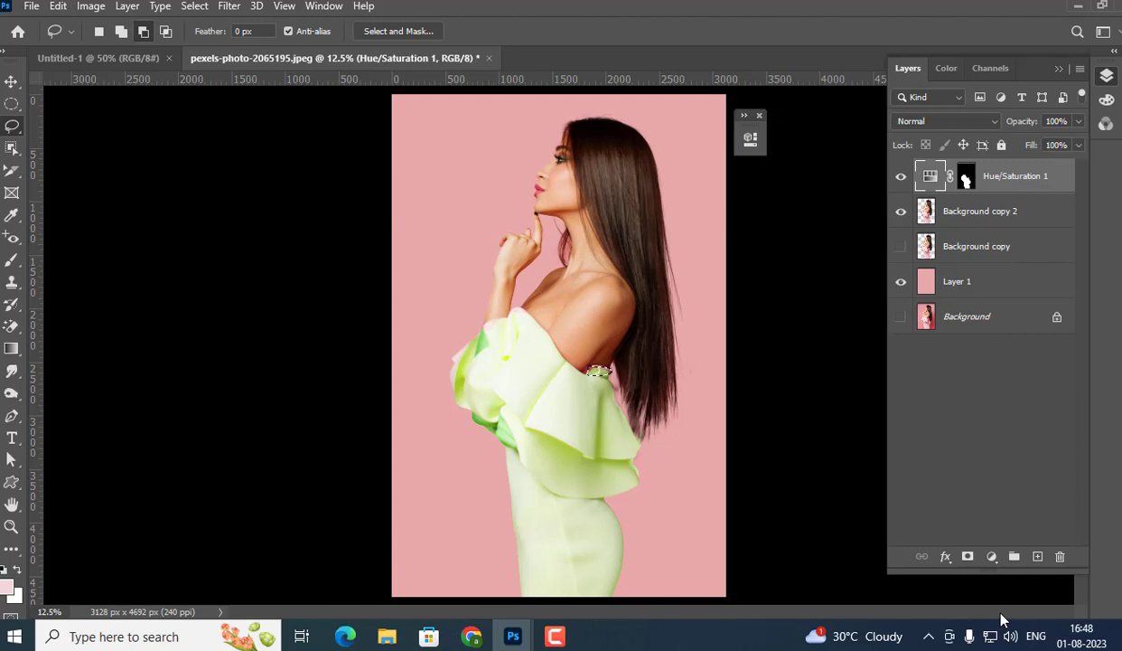
- Delete the Hue/Saturation 1 layer and clear the leftover selection near the dress
left_click(1059, 557)
left_click(502, 245)
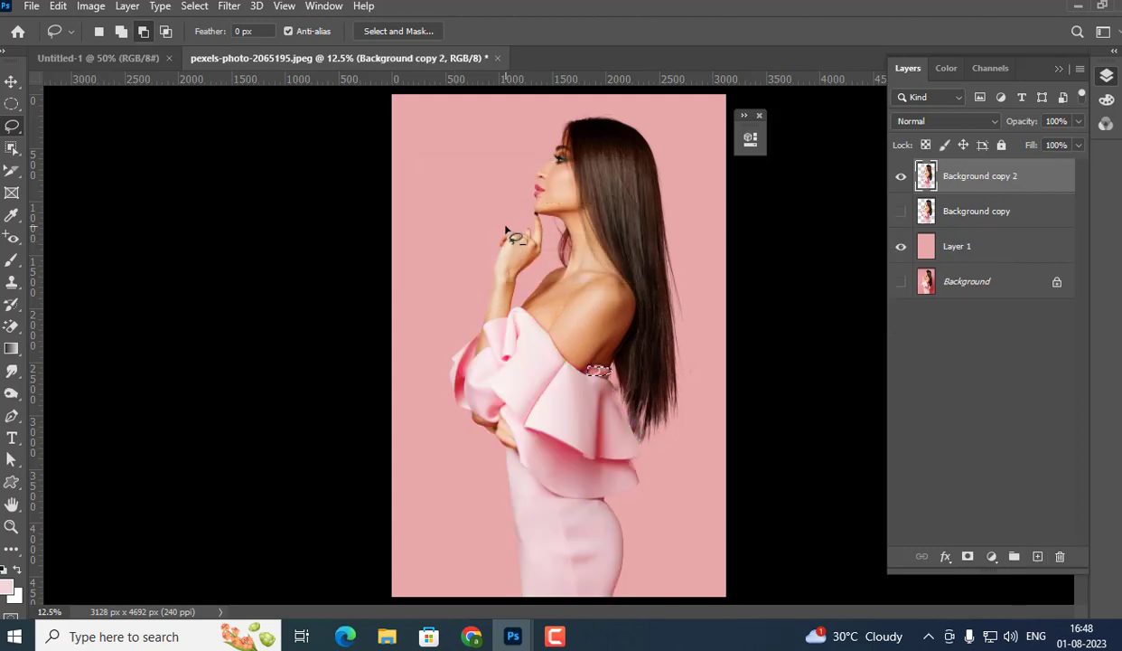
left_click(631, 354)
- Box the dress with the Object Selection Tool to select it, then zoom in
left_click(12, 147)
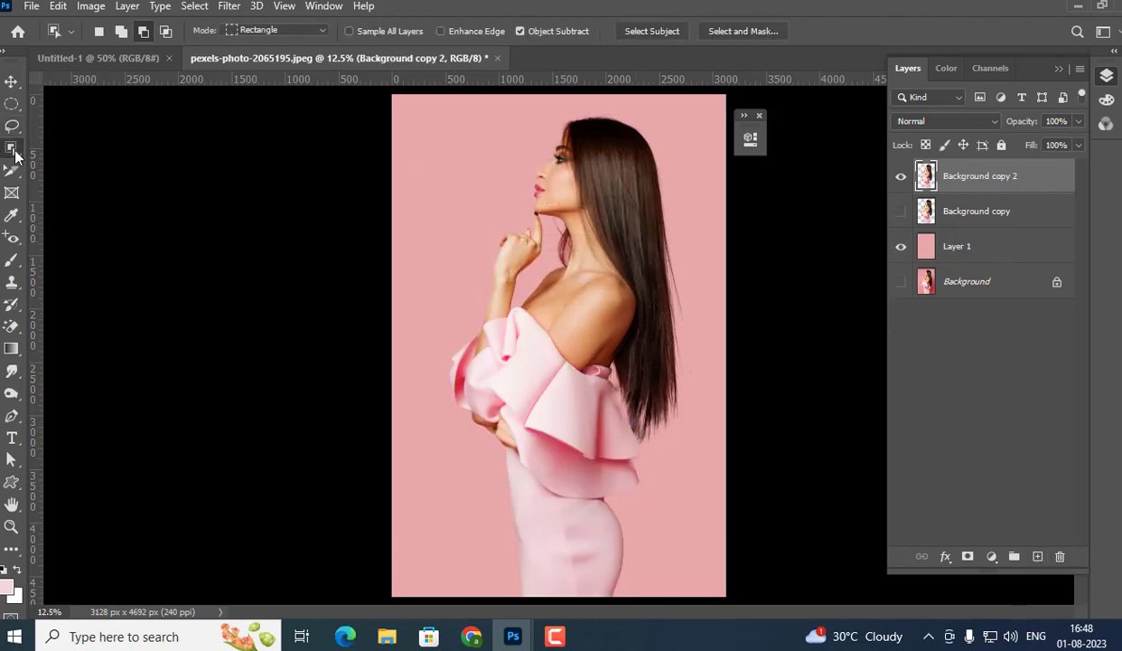
right_click(12, 147)
left_click(90, 147)
left_click_drag(422, 300, 759, 556)
key("ctrl+plus")
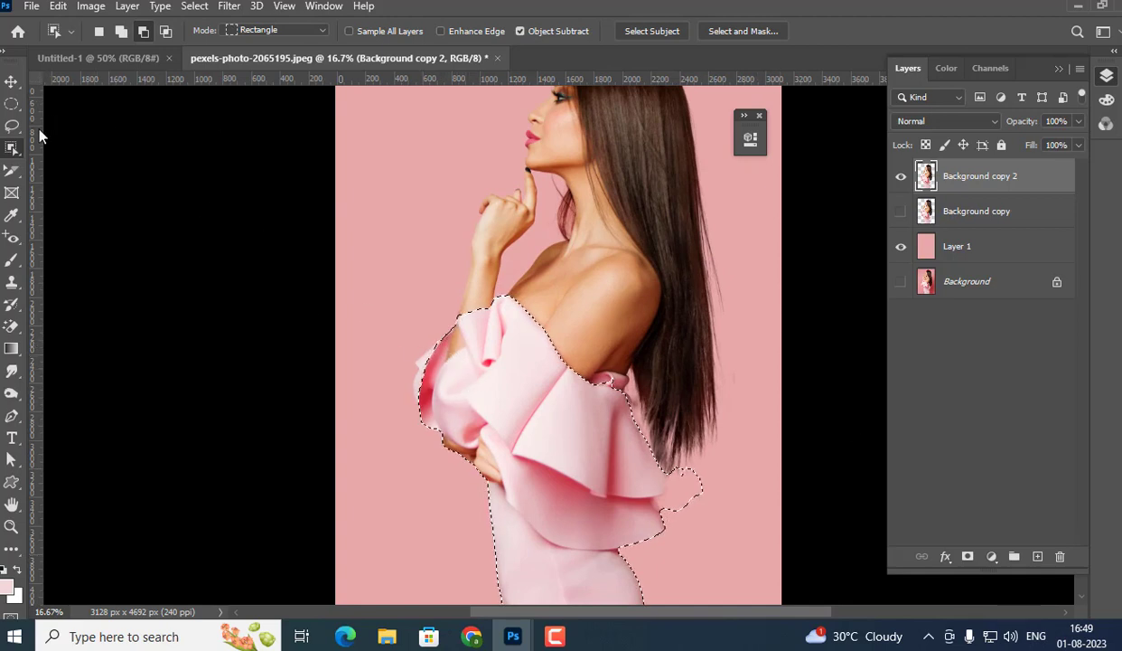
left_click(12, 127)
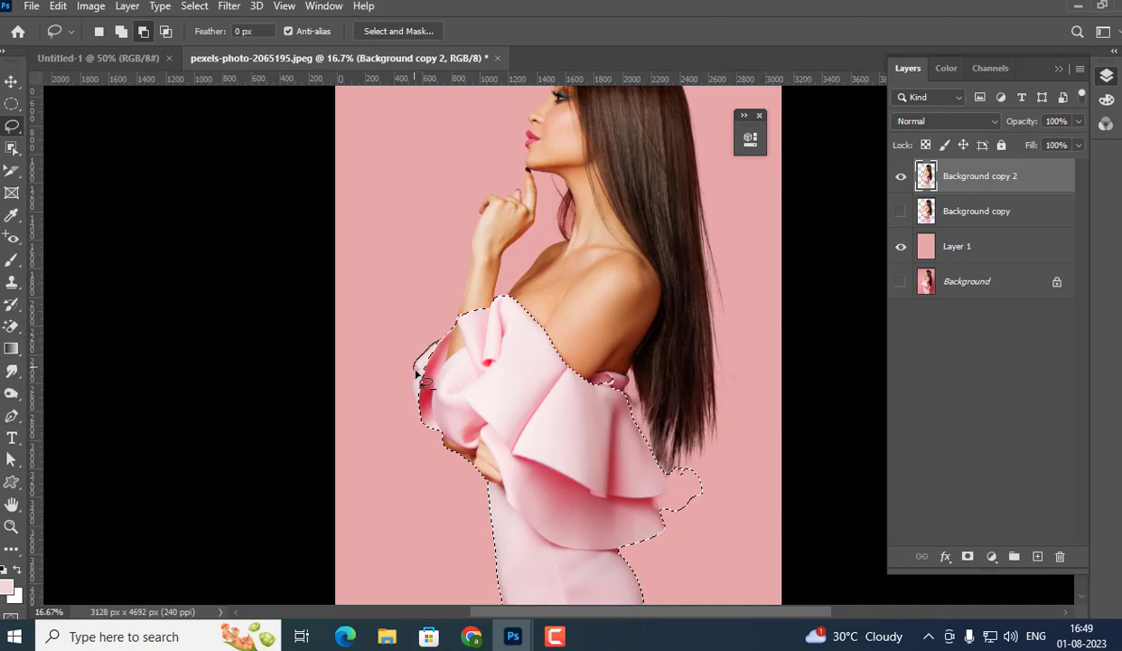
- Tighten the selection along the front sleeve edge using Lasso add and subtract modes
left_click_drag(414, 393, 432, 399)
left_click_drag(449, 356, 431, 399)
left_click(122, 30)
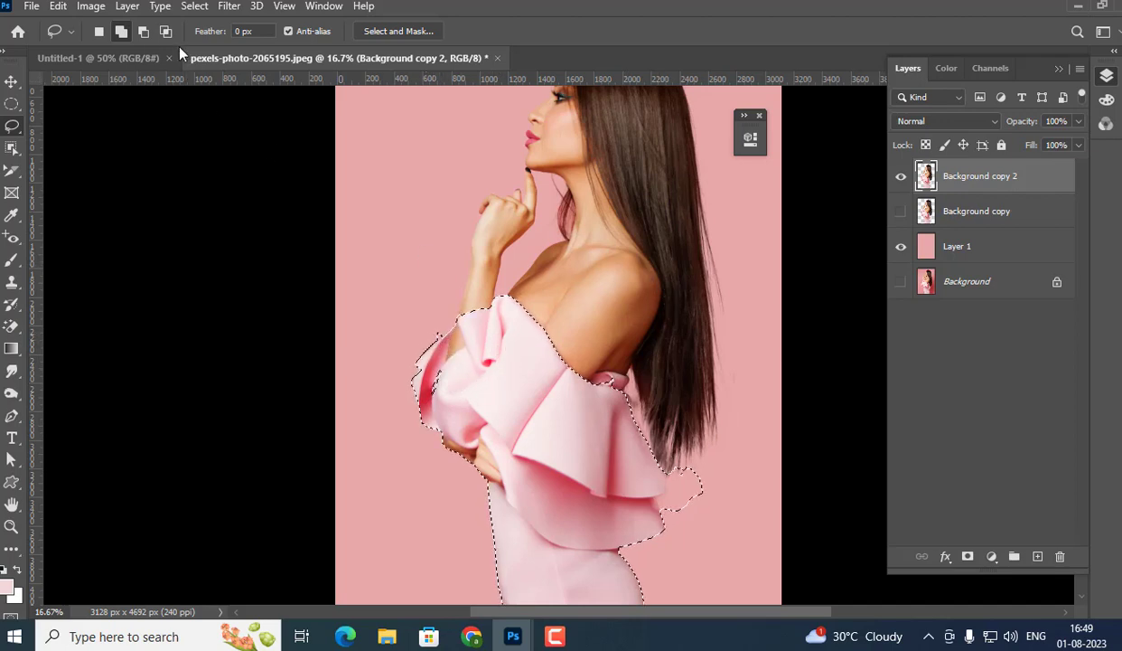
left_click(143, 30)
left_click_drag(452, 341, 439, 338)
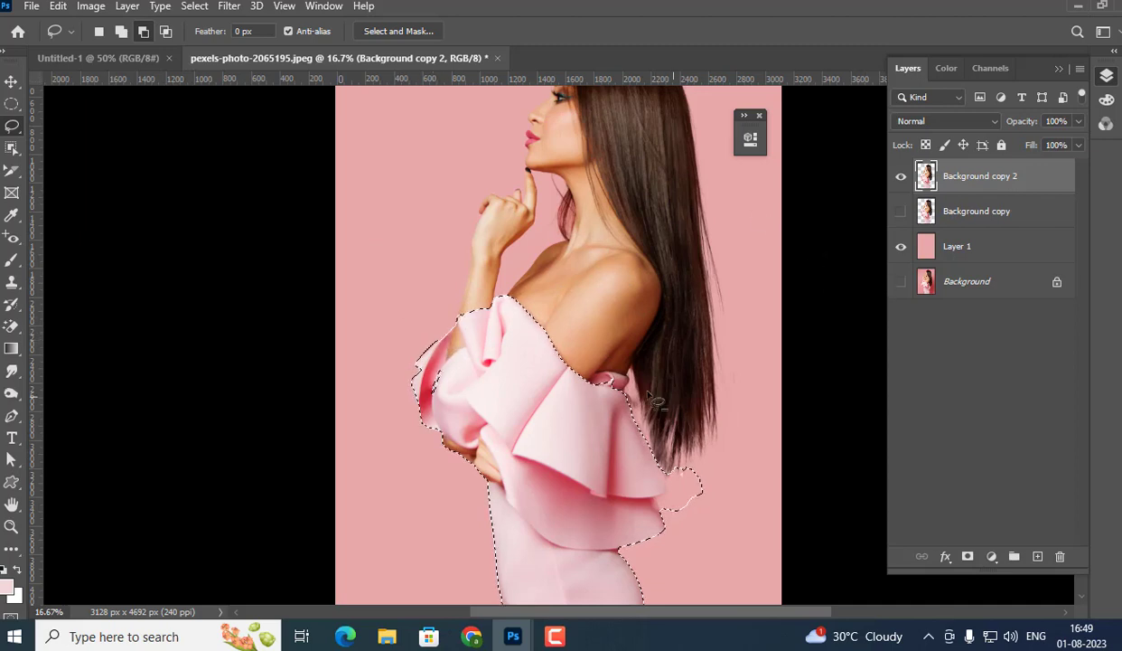
left_click(121, 31)
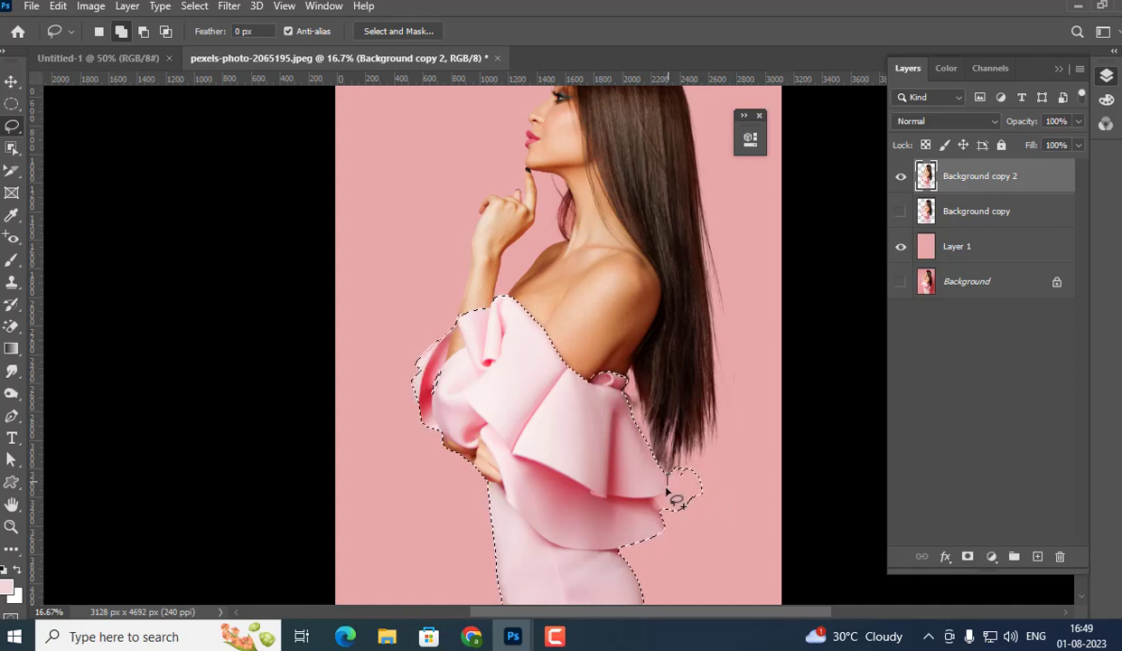
- Remove the stray loop beside the hip and fix the left sleeve edge with the Lasso
mouse_move(669, 523)
left_mouse_down()
mouse_move(695, 476)
mouse_move(667, 518)
left_mouse_up()
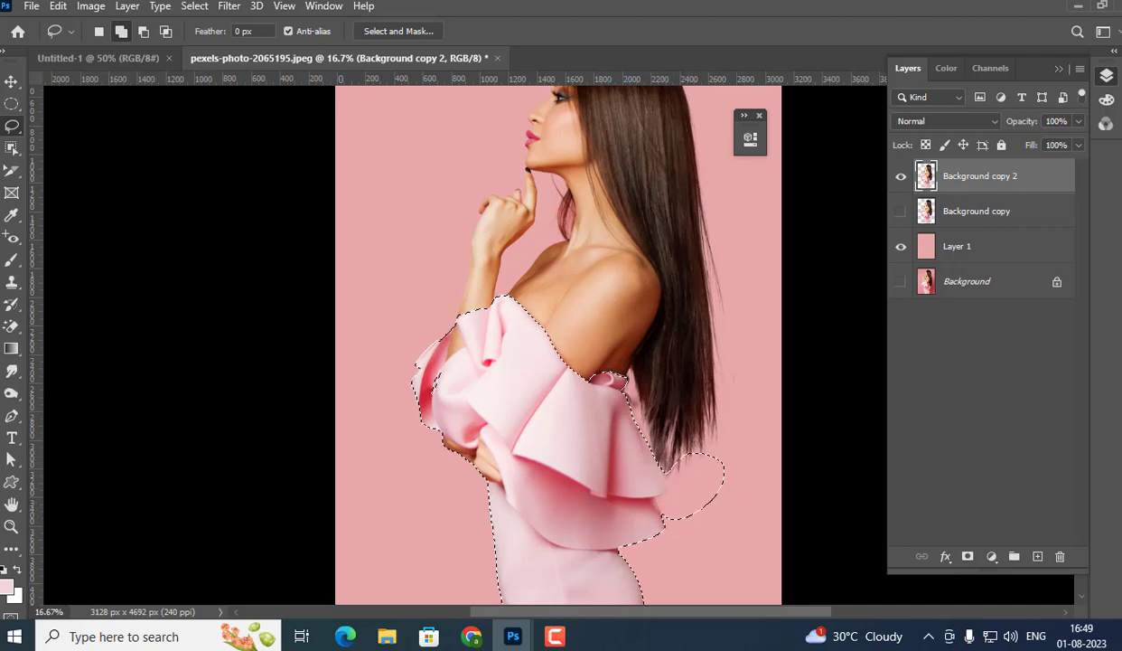
left_click(143, 31)
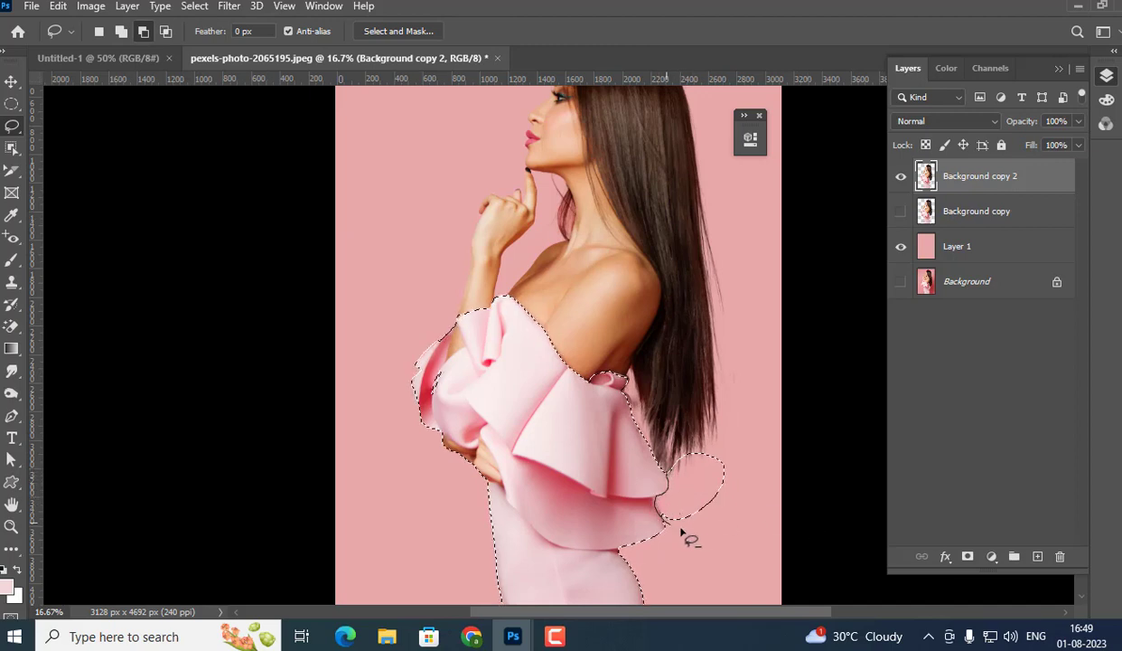
left_click_drag(682, 533, 667, 473)
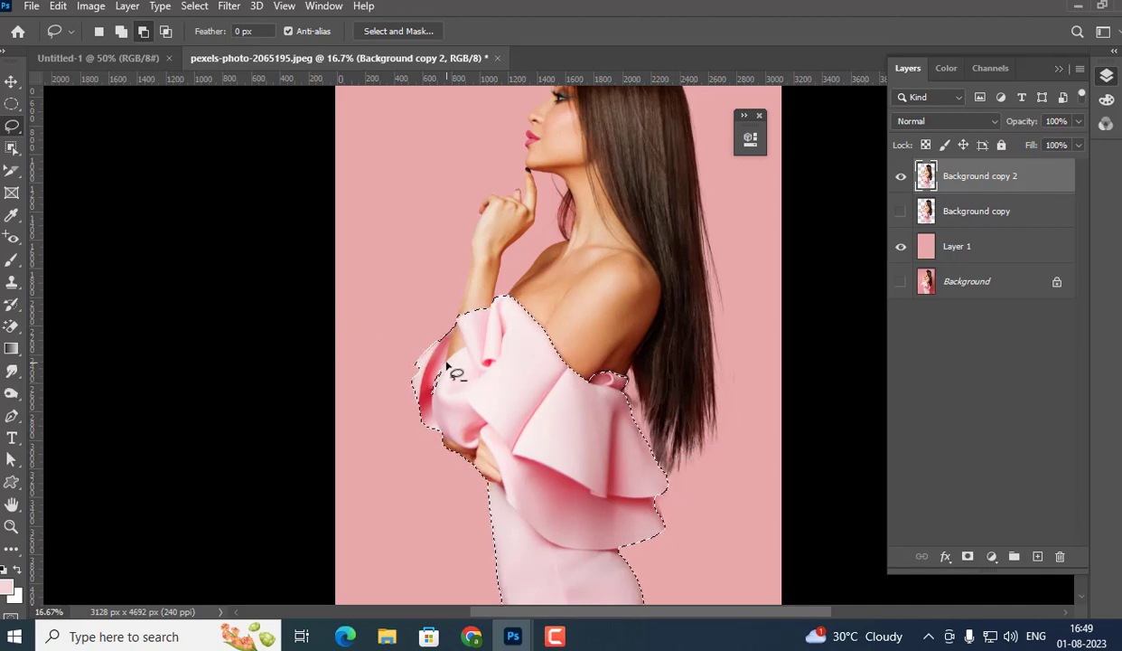
left_click_drag(446, 364, 421, 397)
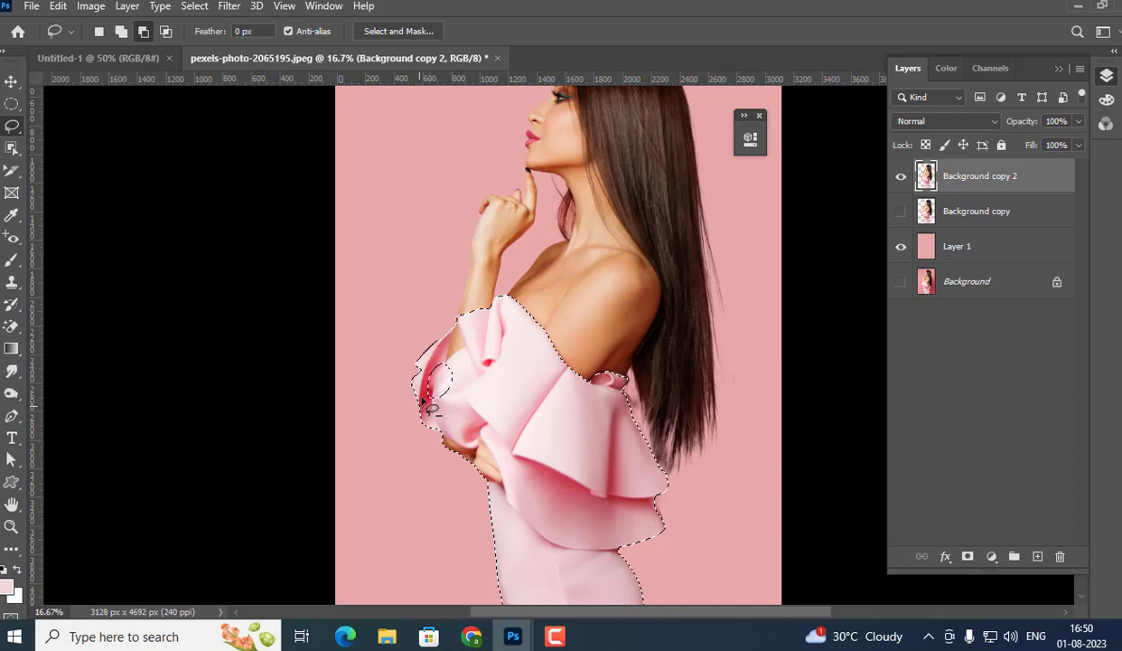
left_click(121, 31)
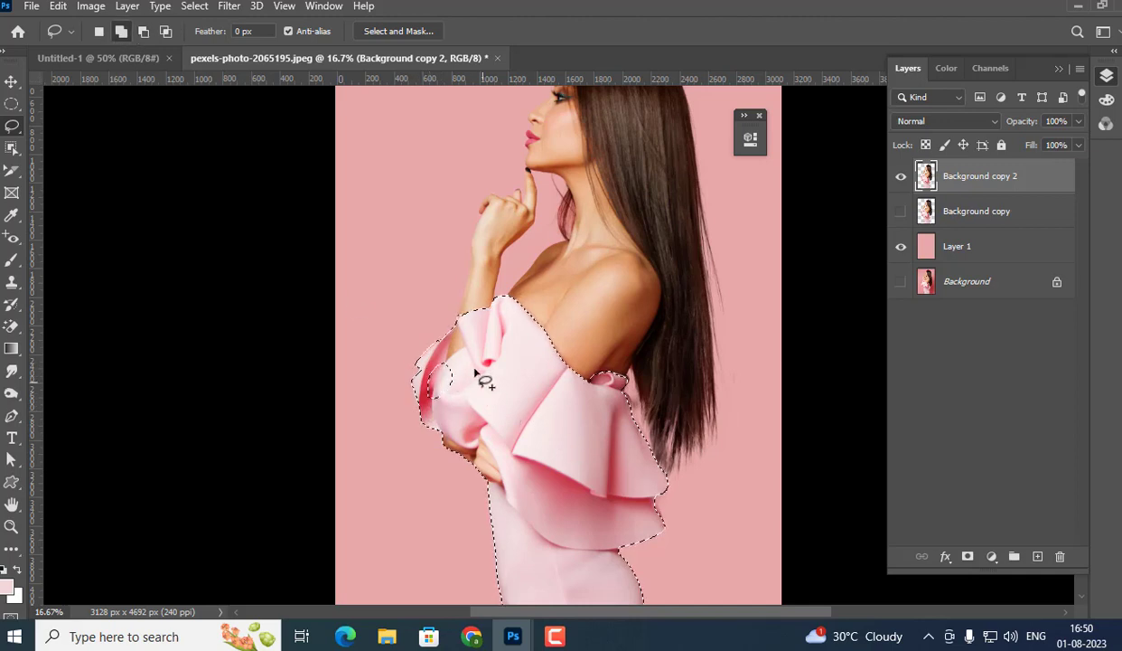
mouse_move(447, 352)
left_mouse_down()
mouse_move(427, 400)
mouse_move(434, 357)
left_mouse_up()
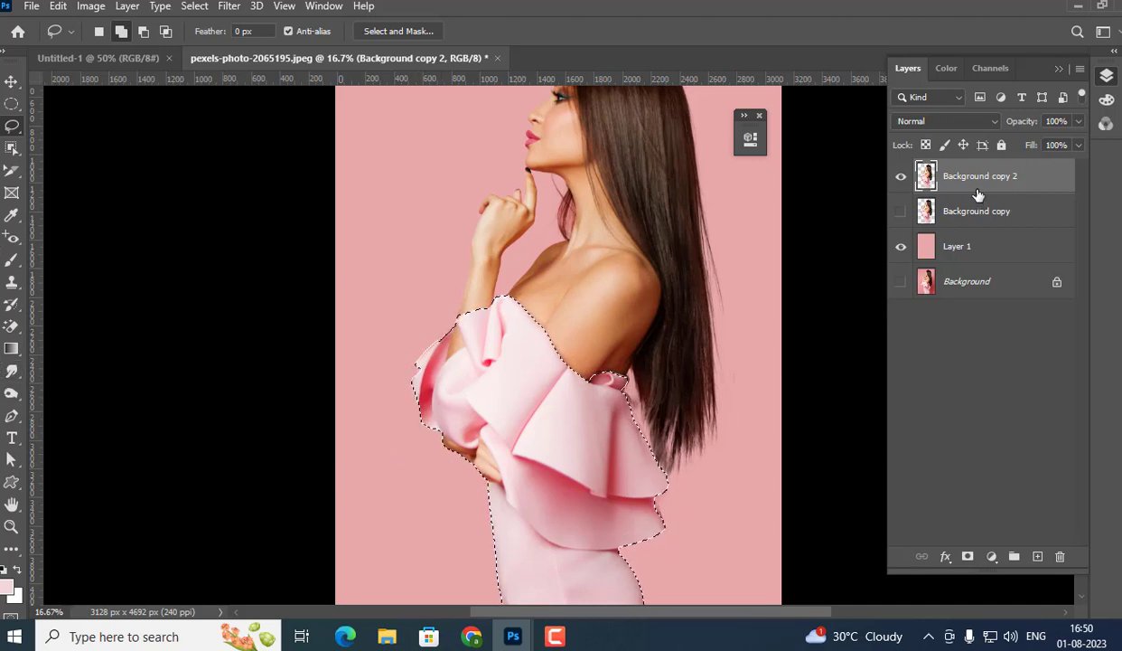
- Add a Hue/Saturation adjustment to the dress set to Hue +180 and Saturation −39
left_click(992, 558)
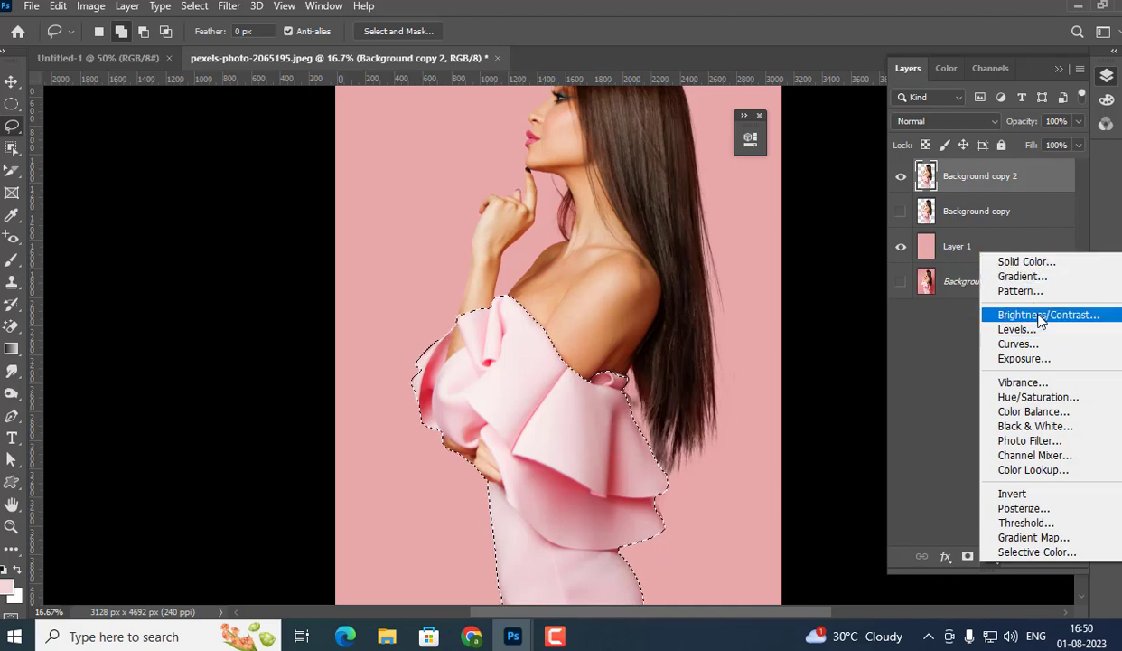
left_click(1047, 397)
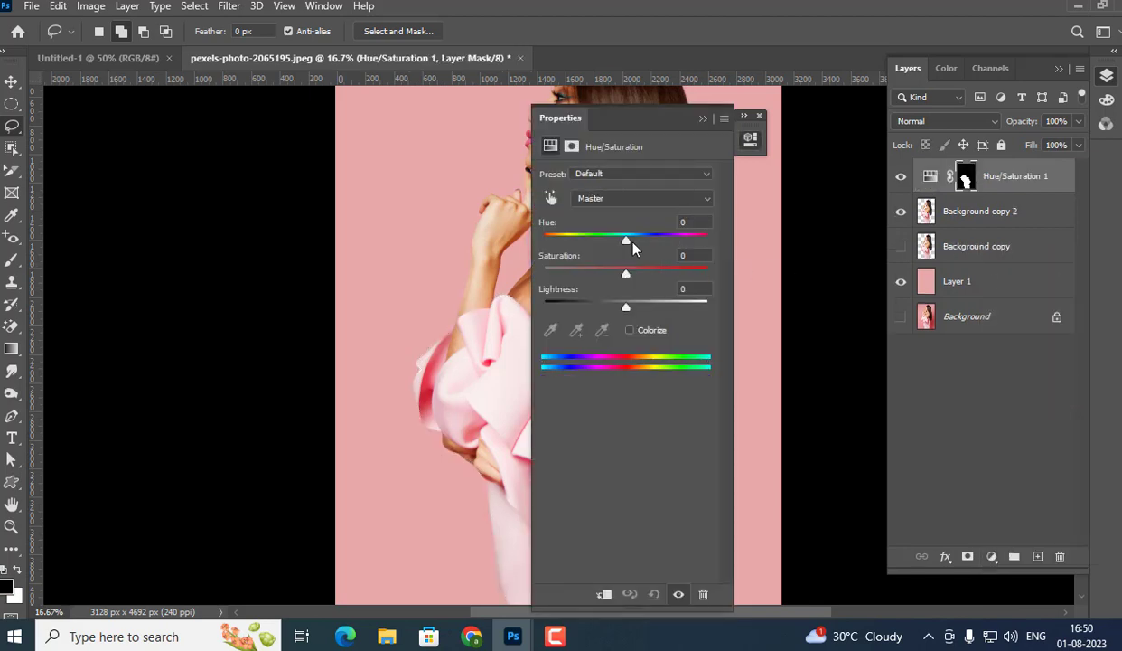
left_click_drag(632, 242, 671, 239)
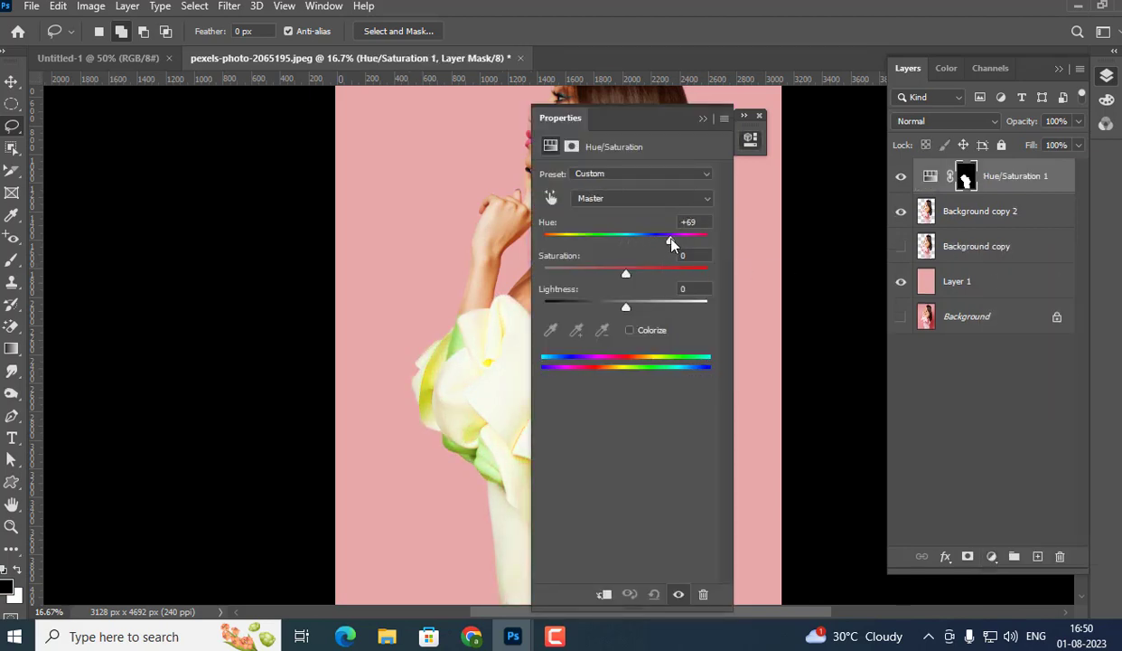
left_click_drag(630, 118, 867, 119)
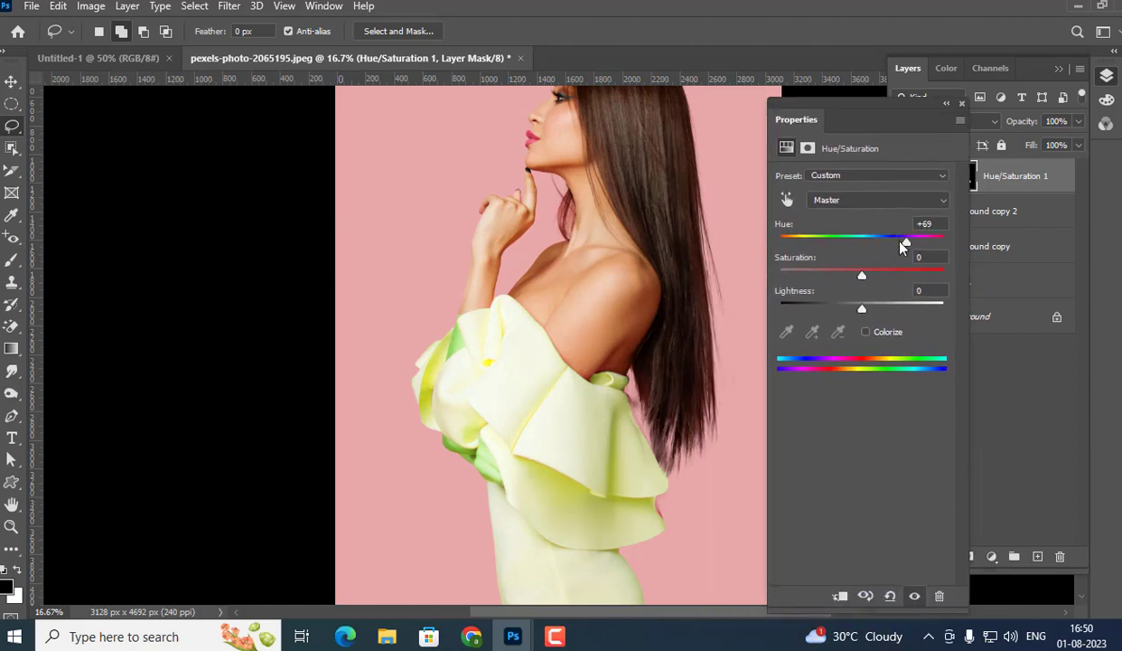
mouse_move(904, 244)
left_mouse_down()
mouse_move(933, 240)
mouse_move(816, 244)
left_mouse_up()
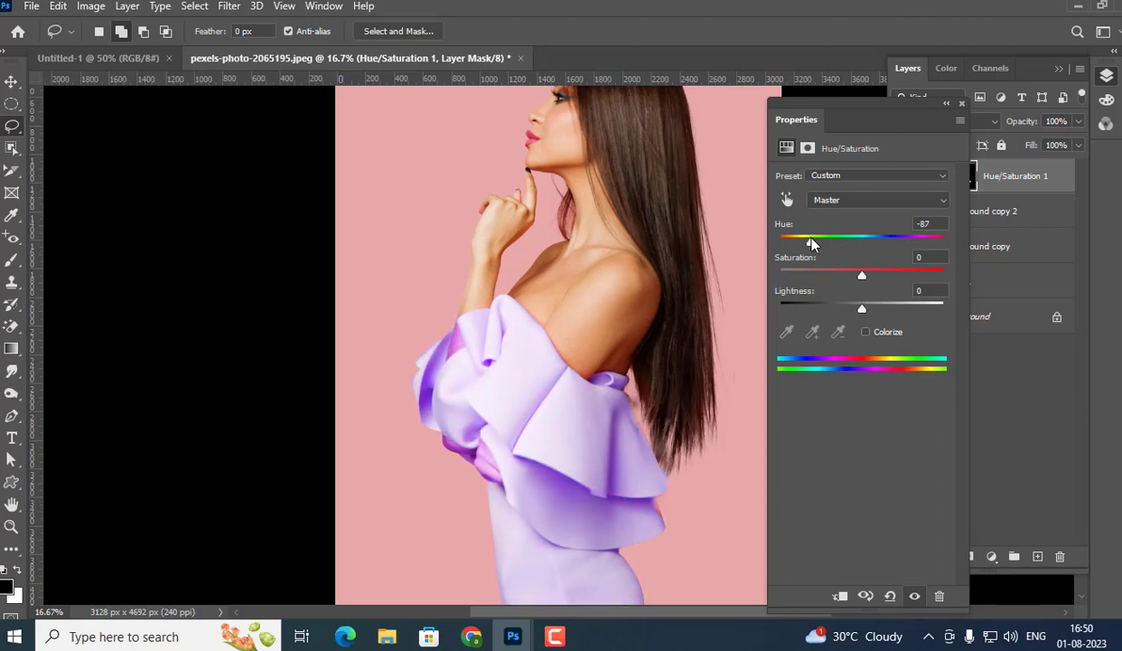
left_click_drag(816, 244, 919, 253)
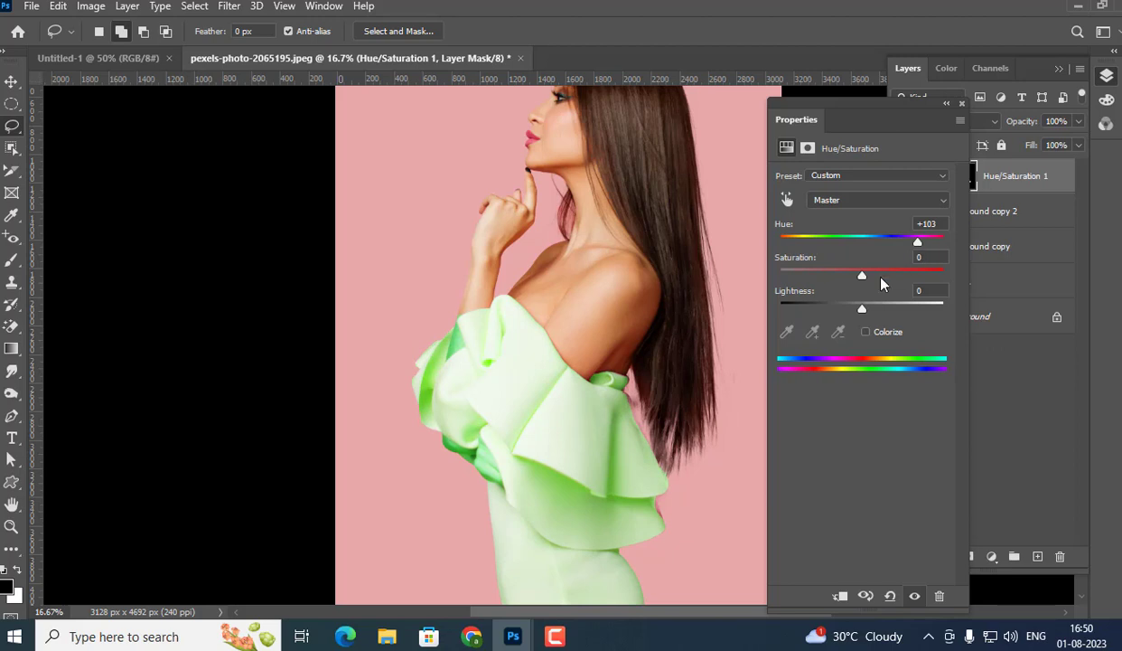
left_click_drag(861, 275, 863, 274)
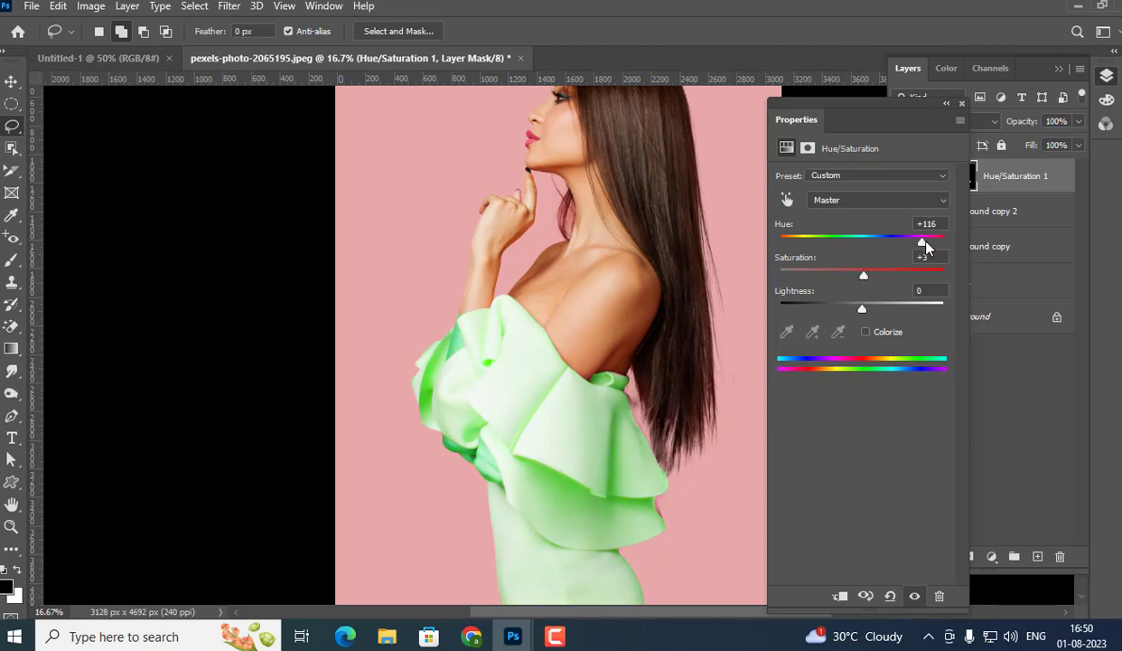
left_click_drag(917, 243, 944, 242)
mouse_move(863, 275)
left_mouse_down()
mouse_move(884, 276)
mouse_move(836, 276)
left_mouse_up()
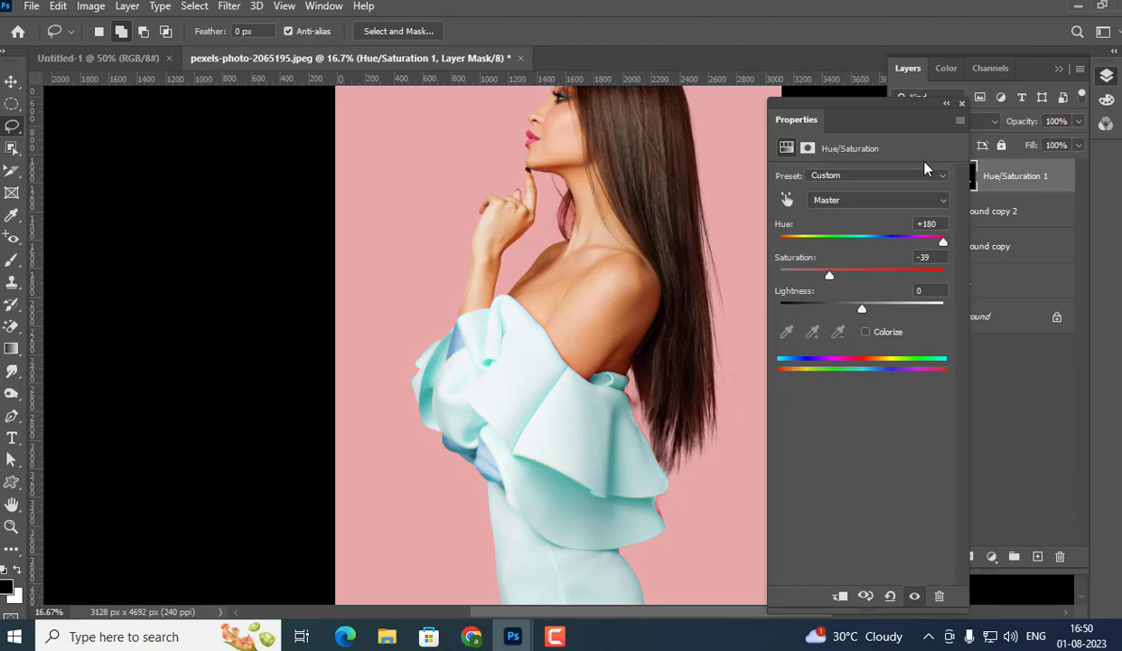
left_click(946, 105)
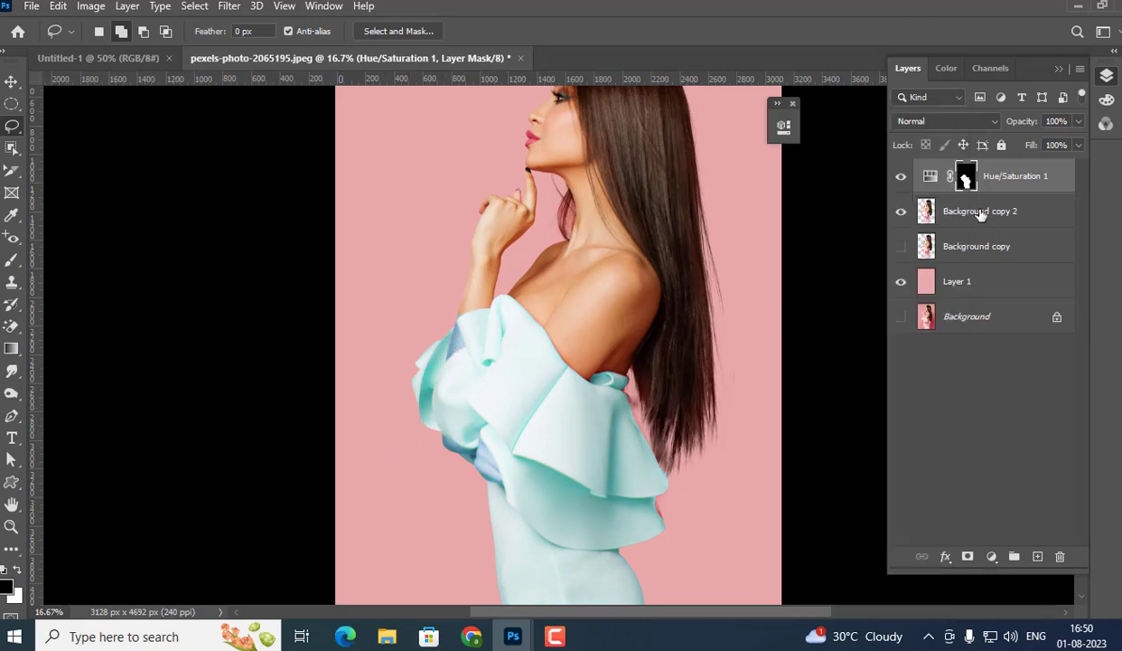
- With a small brush, paint the dress mask along the upper sleeve edge near the shoulder
key("b")
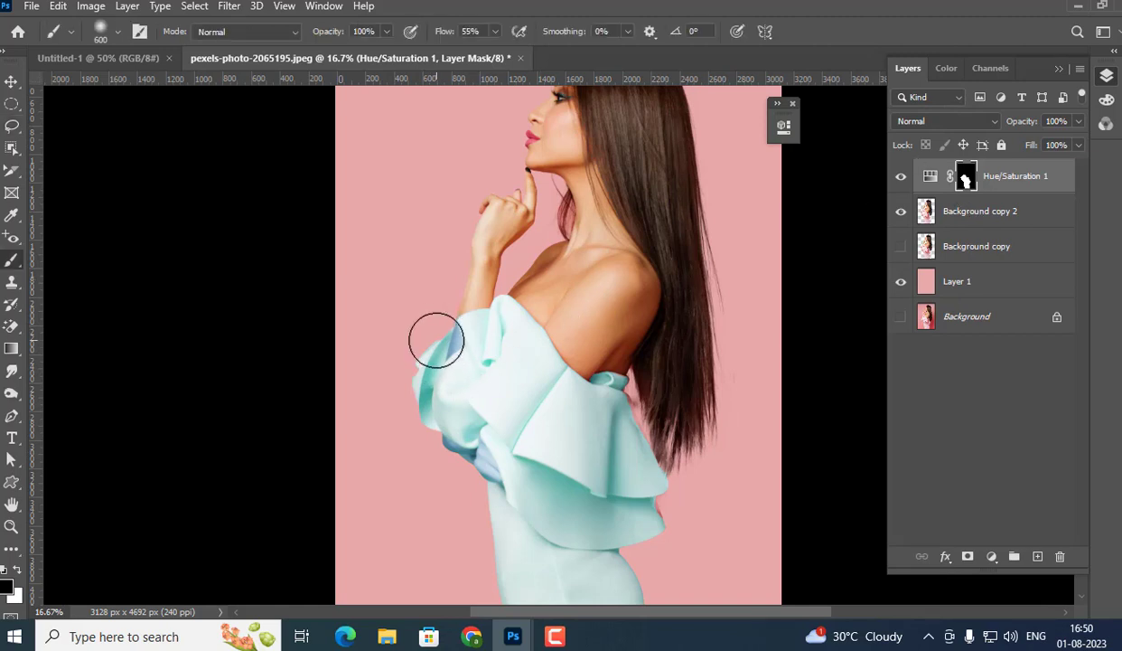
key("bracketleft")
key("bracketleft")
key("bracketleft")
key("ctrl+plus")
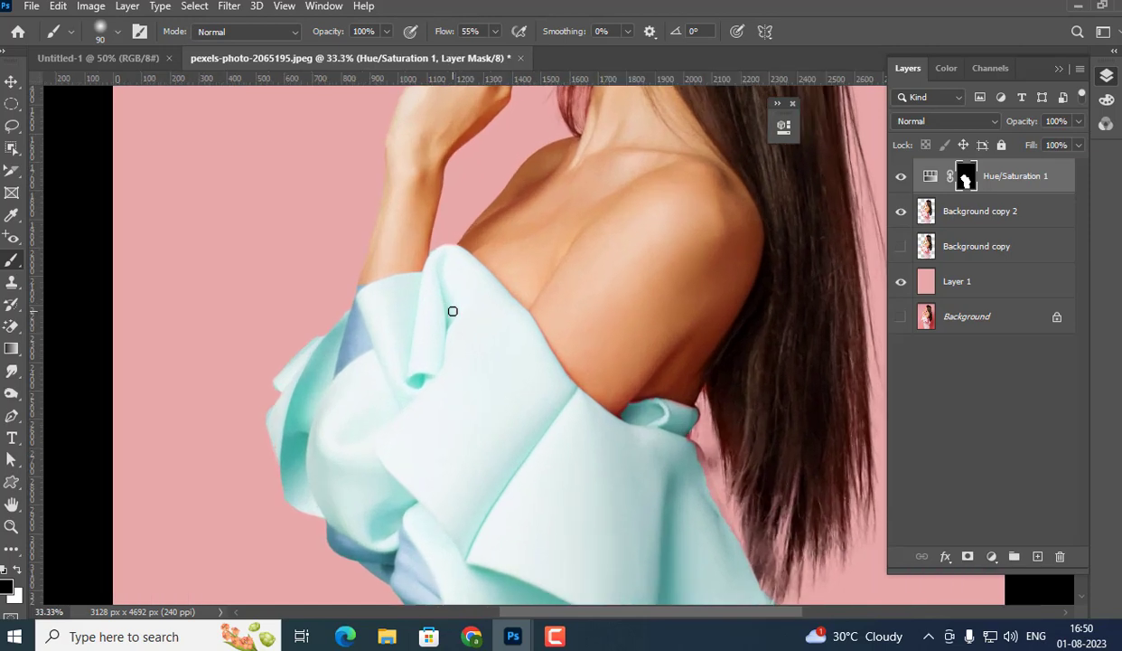
left_click_drag(345, 288, 351, 327)
- Undo the turquoise adjustment, copy the selected dress to Layer 2, and hide Background copy 2
key("ctrl+z")
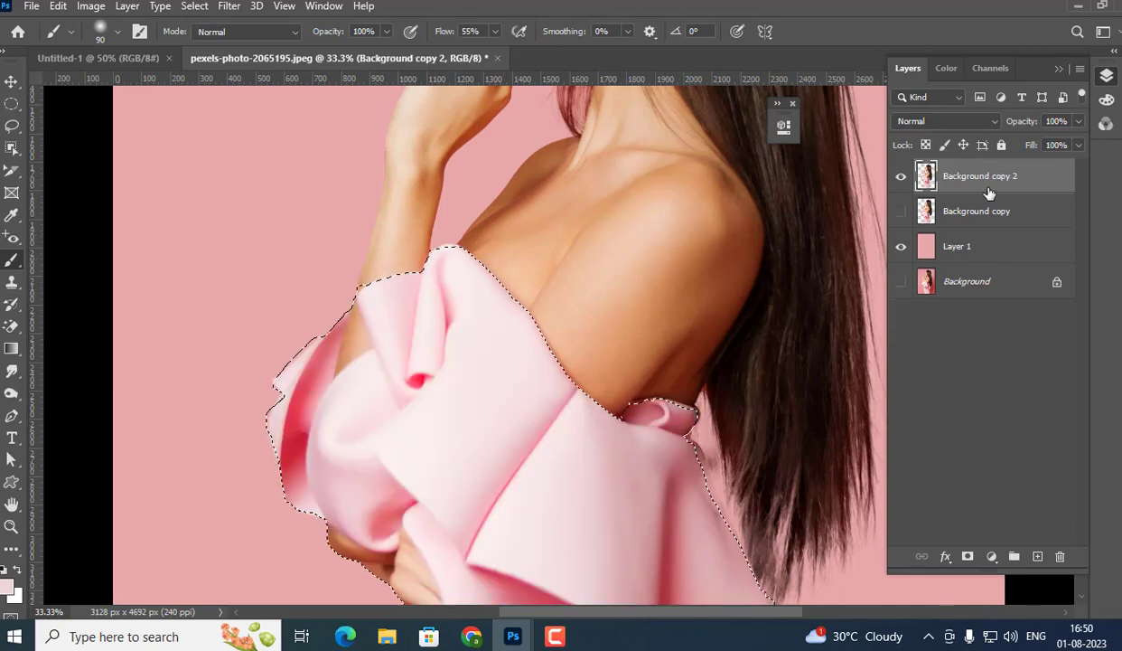
key("ctrl+j")
left_click(901, 213)
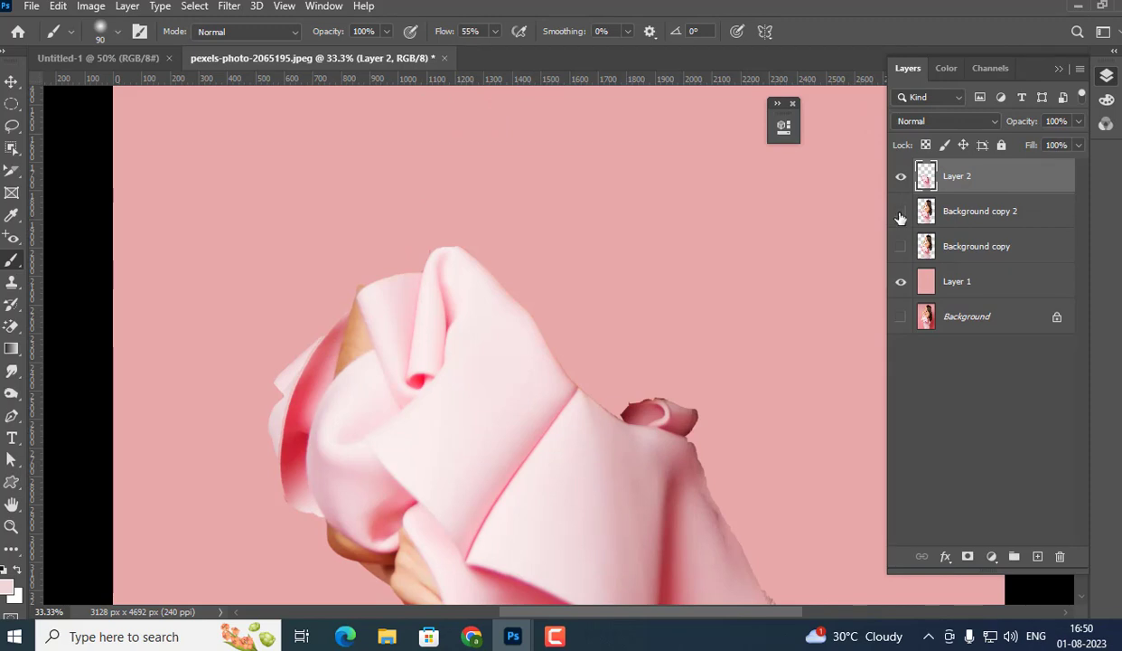
key("ctrl+minus")
key("ctrl+minus")
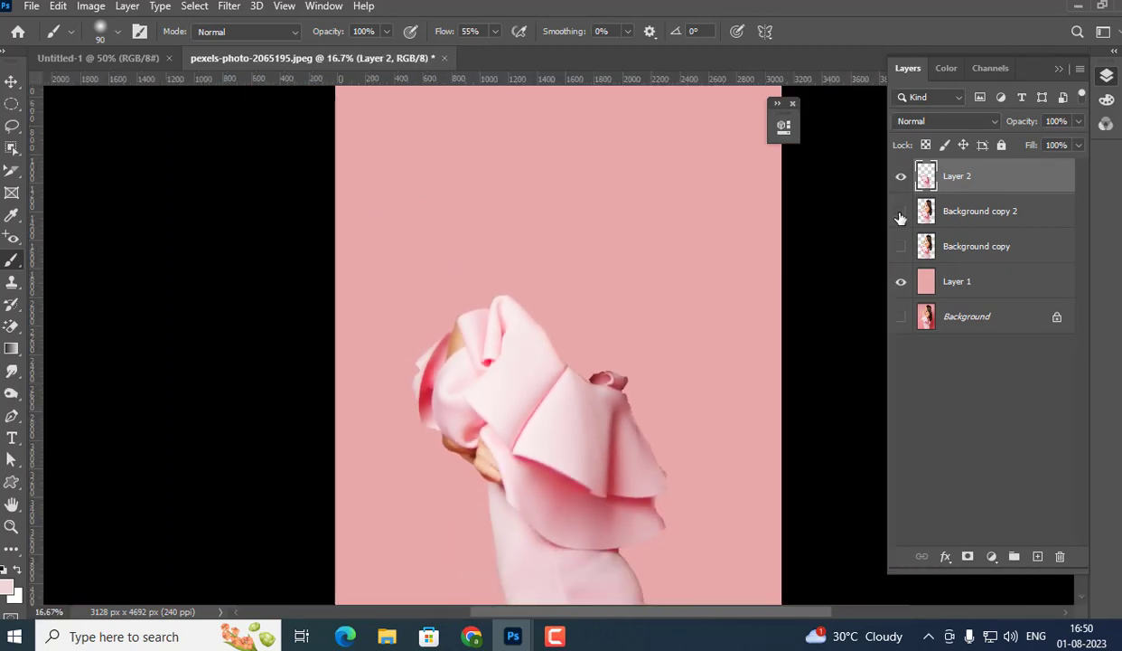
key("ctrl+minus")
key("ctrl+plus")
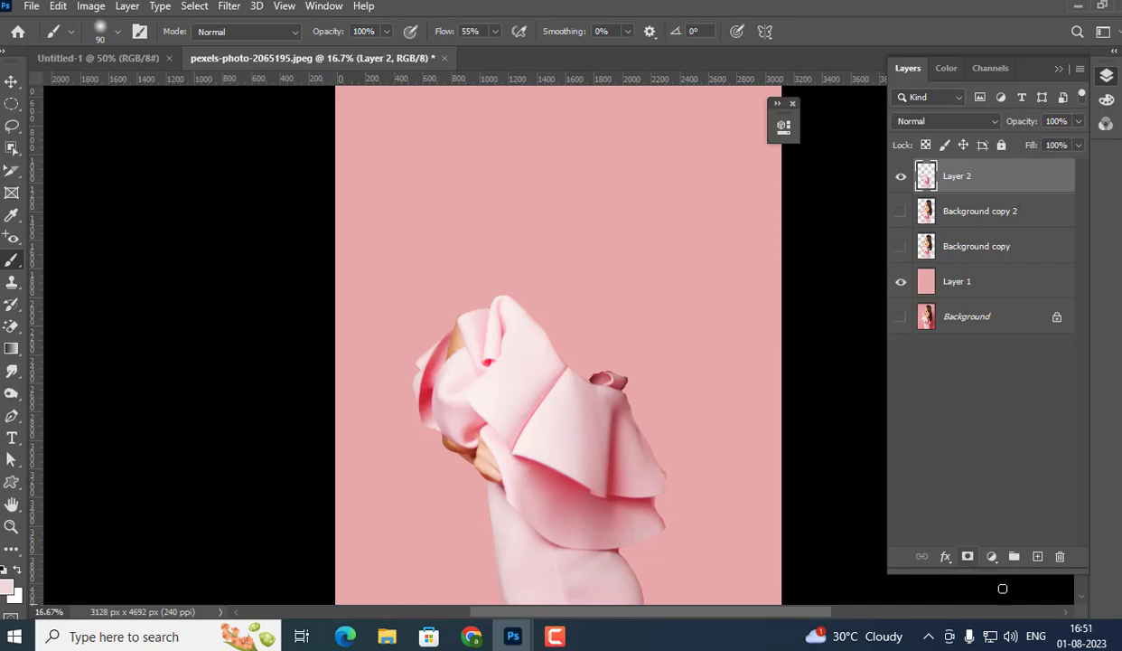
left_click(992, 557)
left_click(1045, 259)
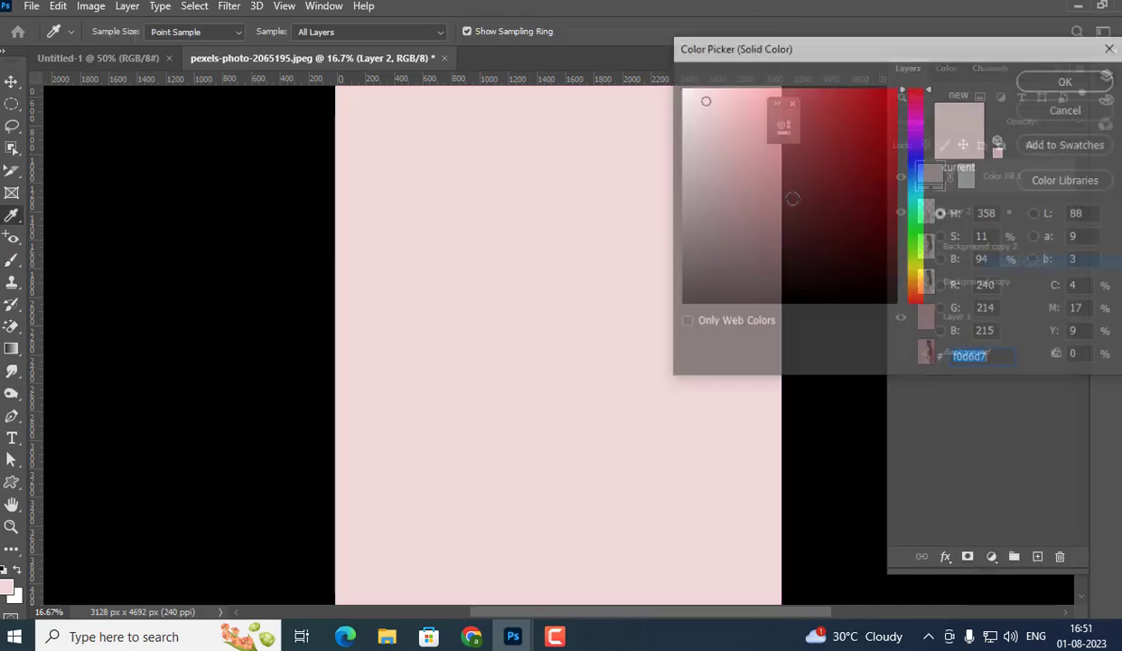
left_click_drag(861, 165, 886, 220)
left_click(1069, 80)
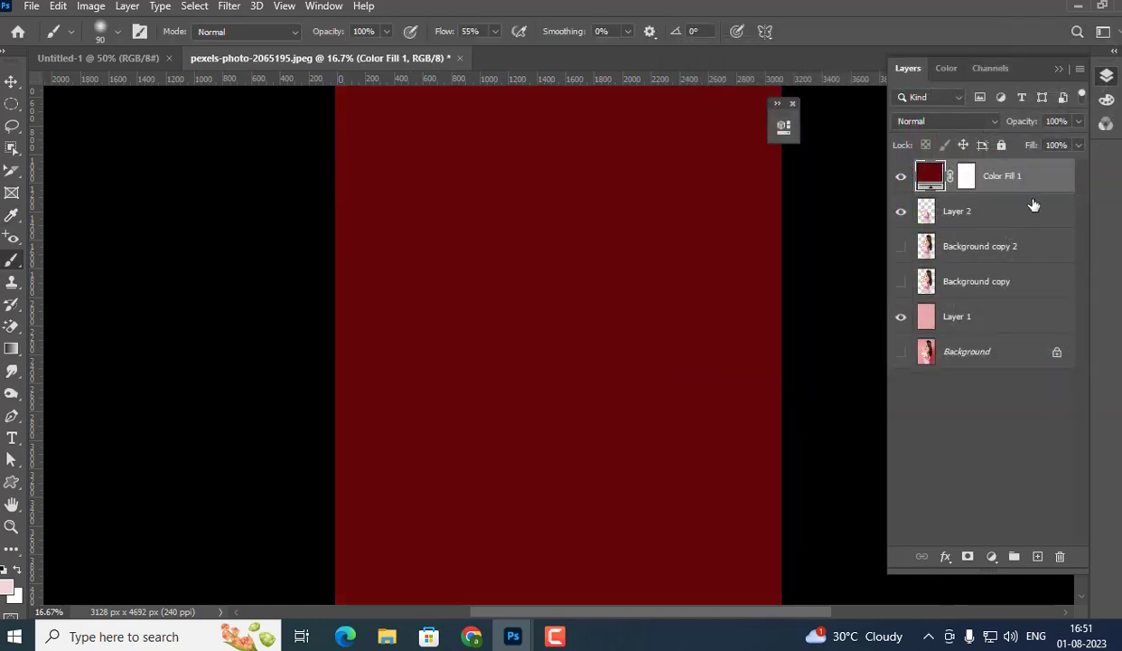
right_click(1053, 181)
left_click(829, 315)
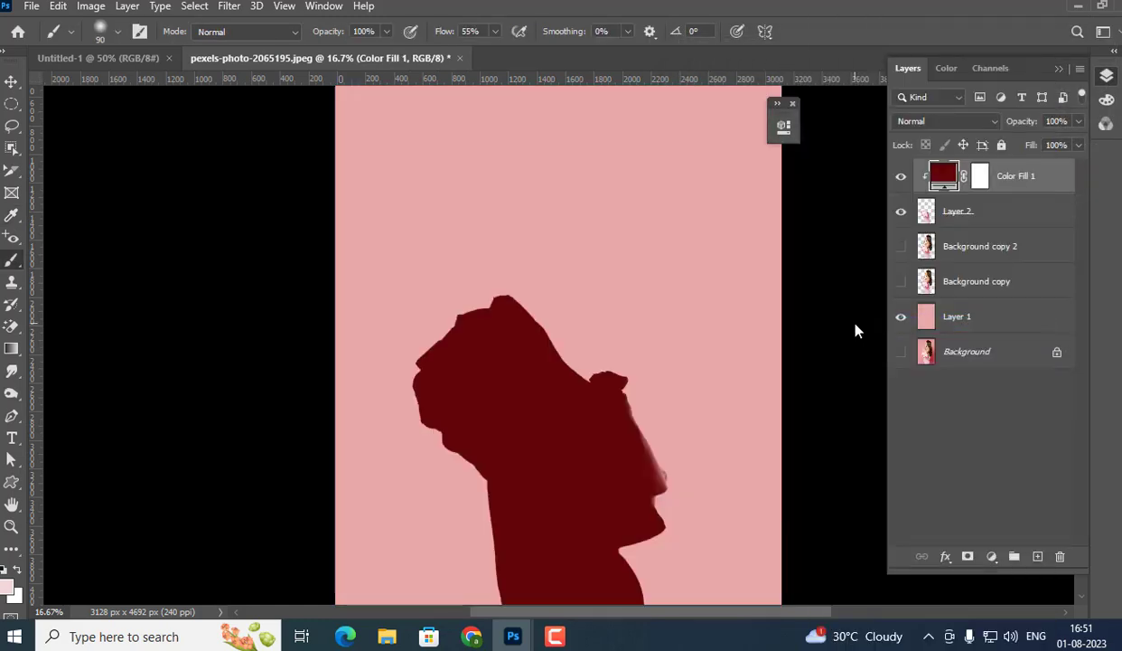
left_click(984, 121)
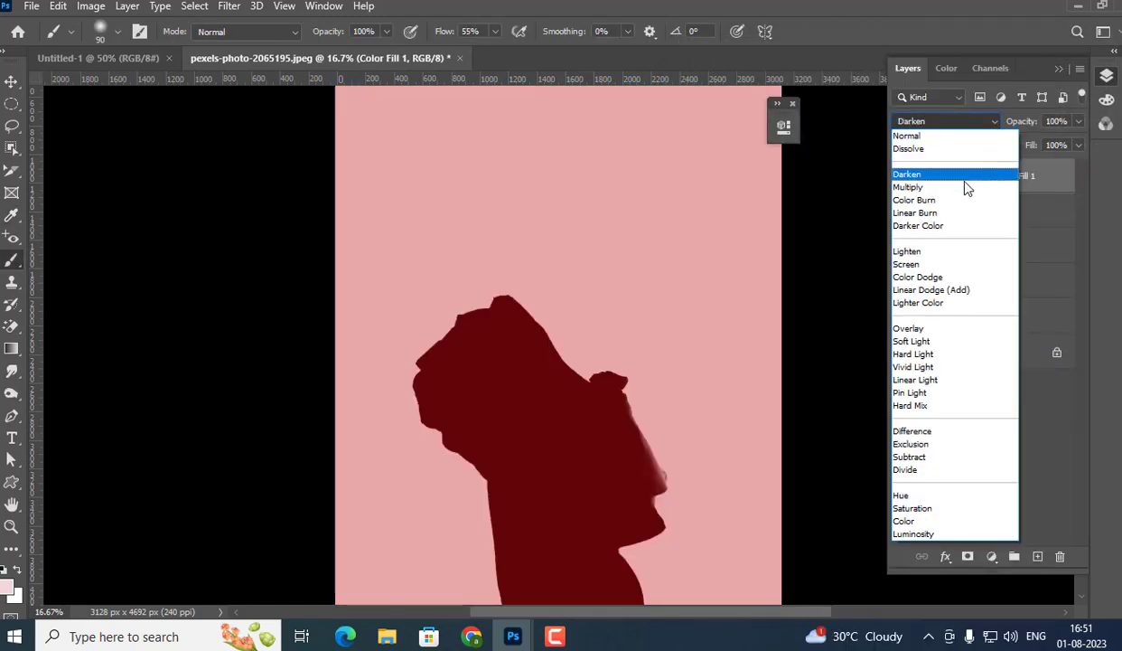
left_click(958, 188)
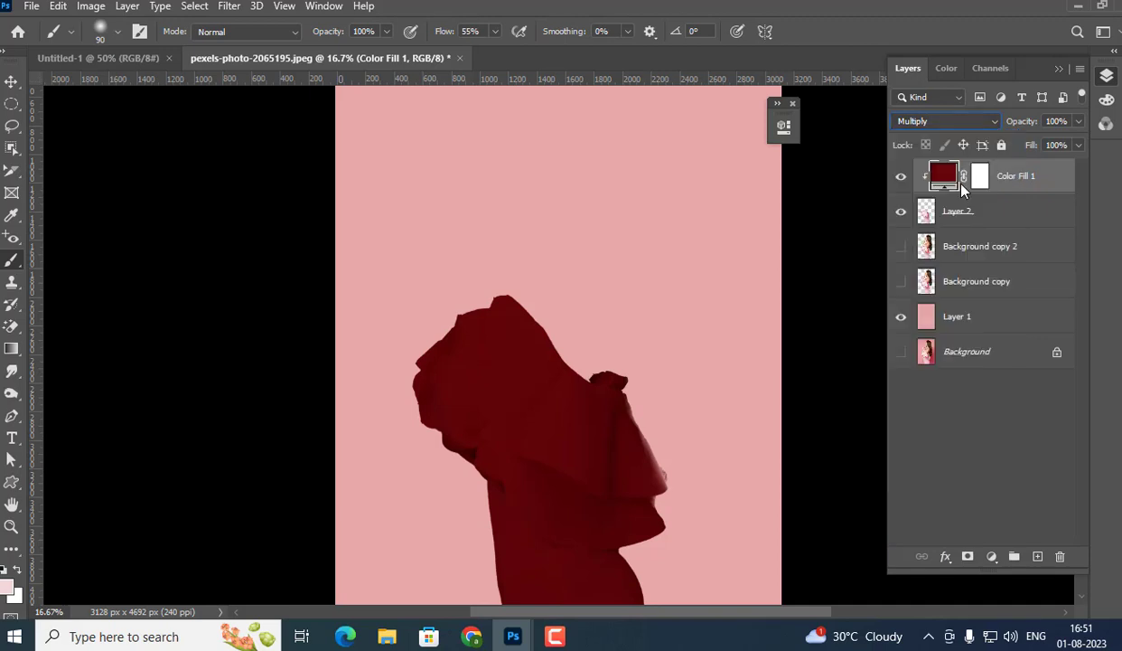
left_click(975, 120)
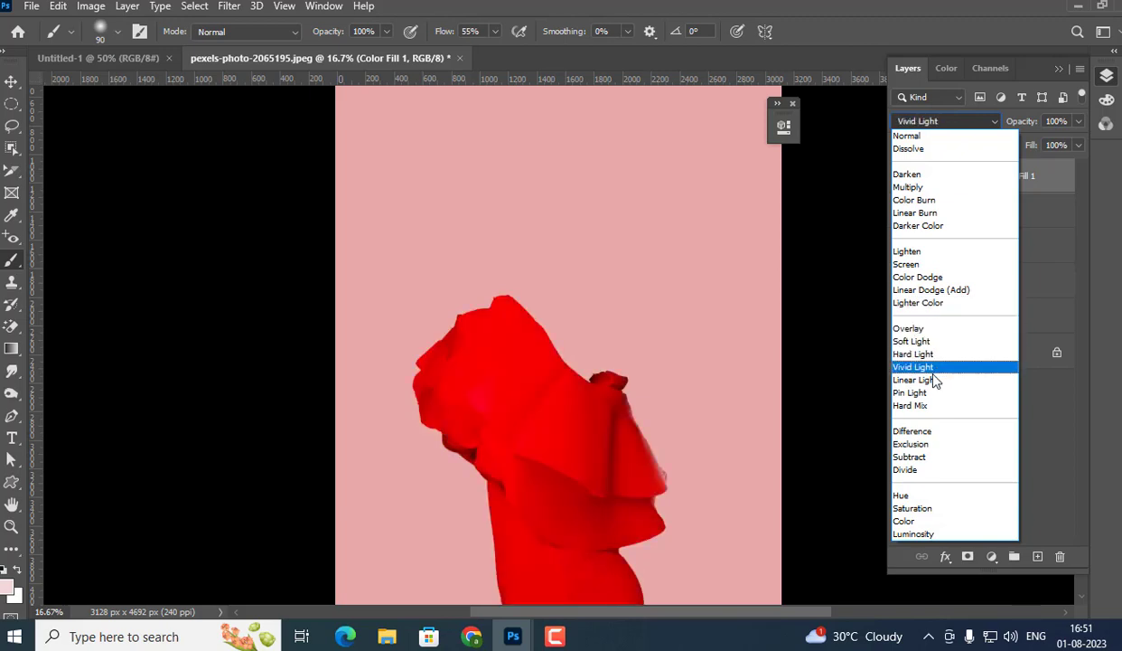
key("Escape")
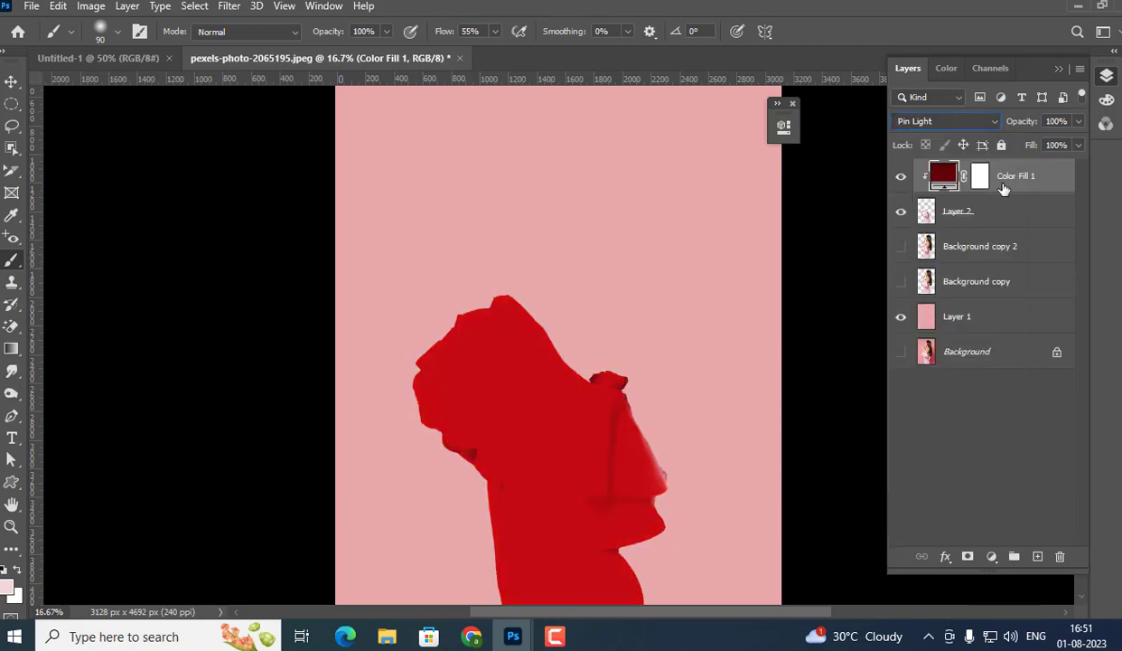
left_click(1060, 555)
left_click(496, 244)
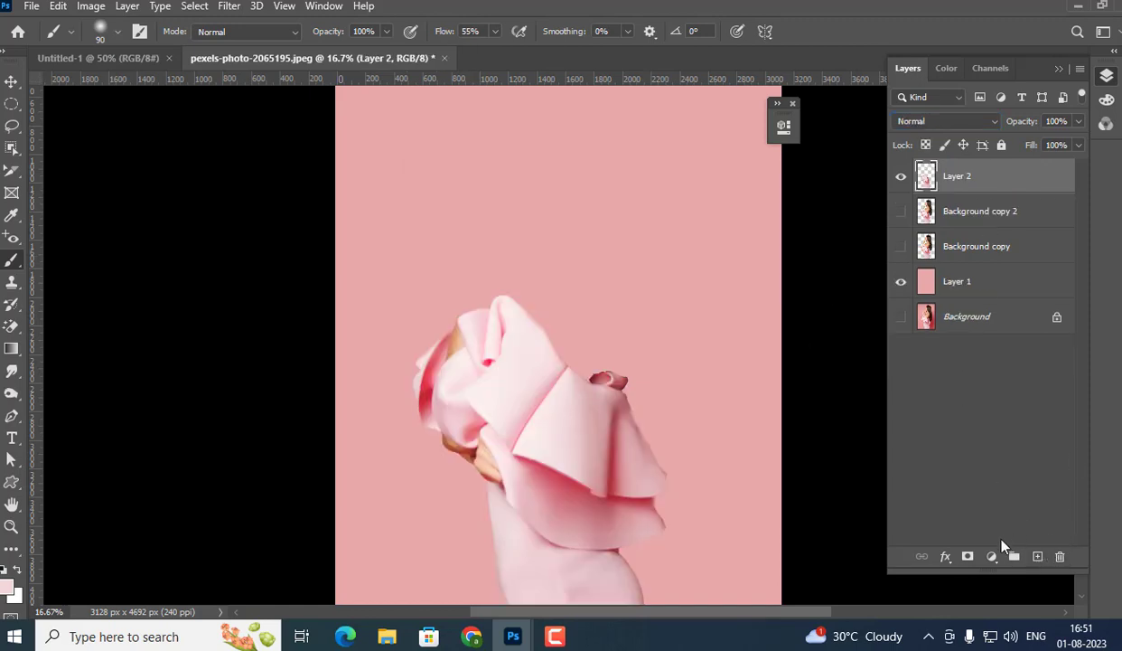
- Add a Hue/Saturation adjustment layer with Hue set to +90
left_click(993, 557)
left_click(1030, 390)
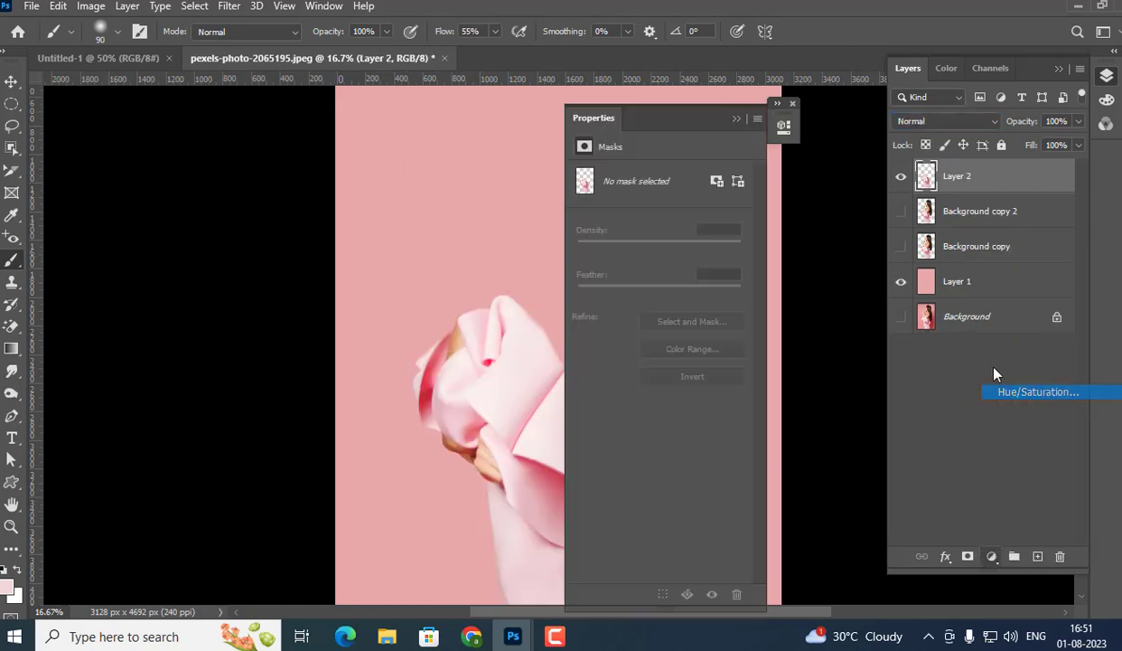
left_click_drag(671, 246, 715, 243)
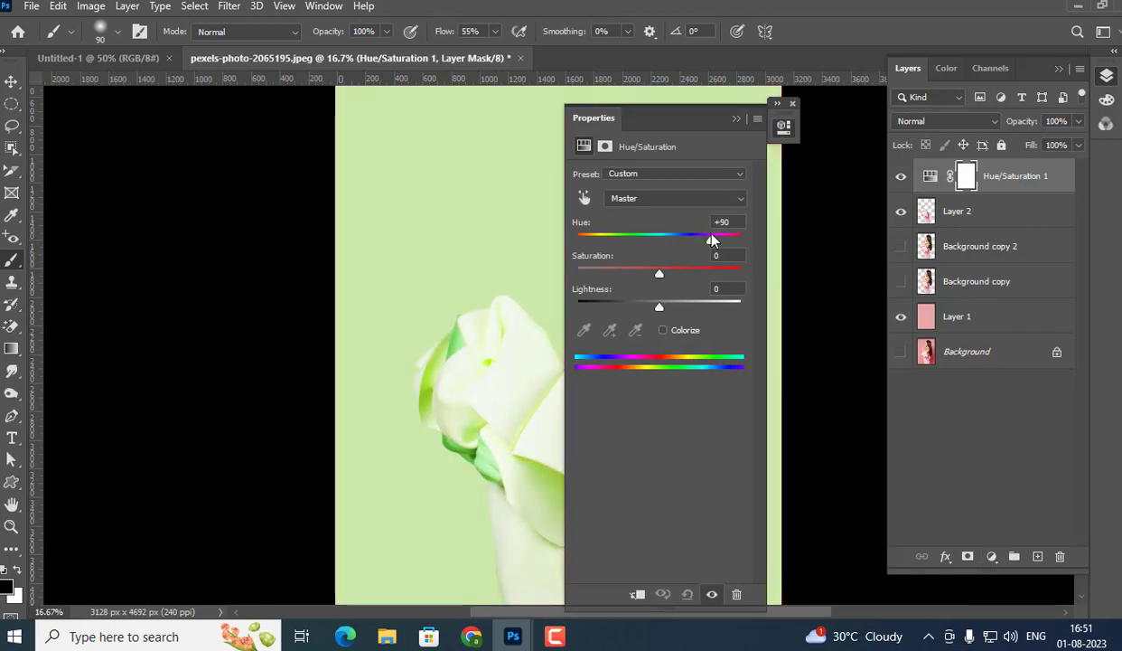
left_click(737, 119)
- Clip the Hue/Saturation layer to Layer 2 and make Background copy 2 and Background copy visible
right_click(1026, 176)
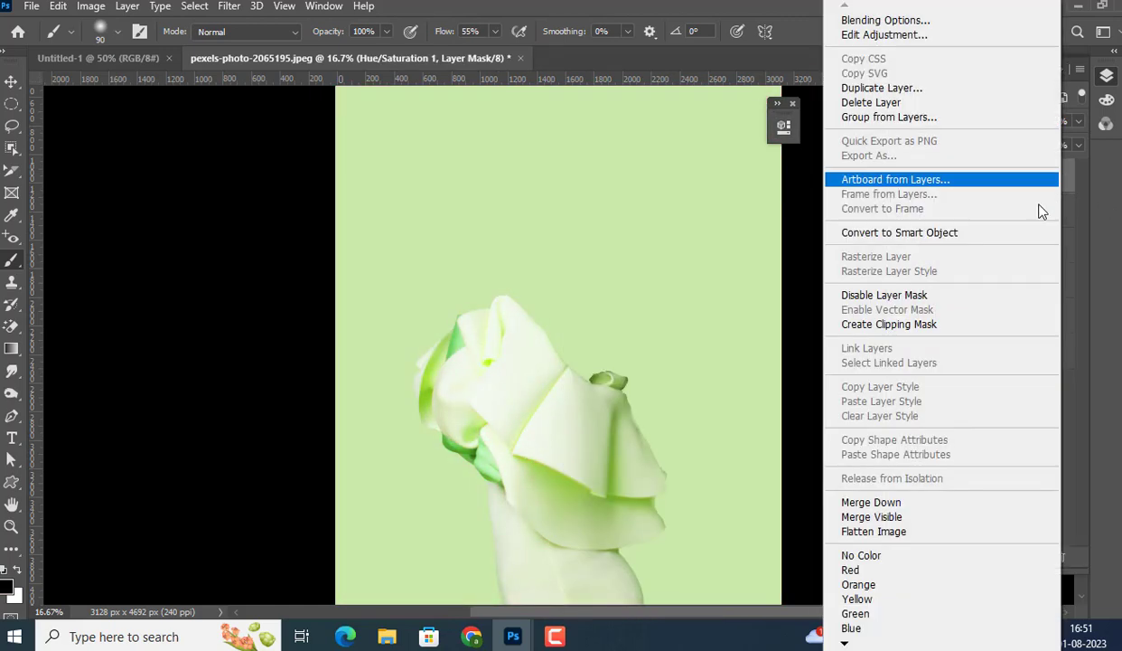
left_click(881, 321)
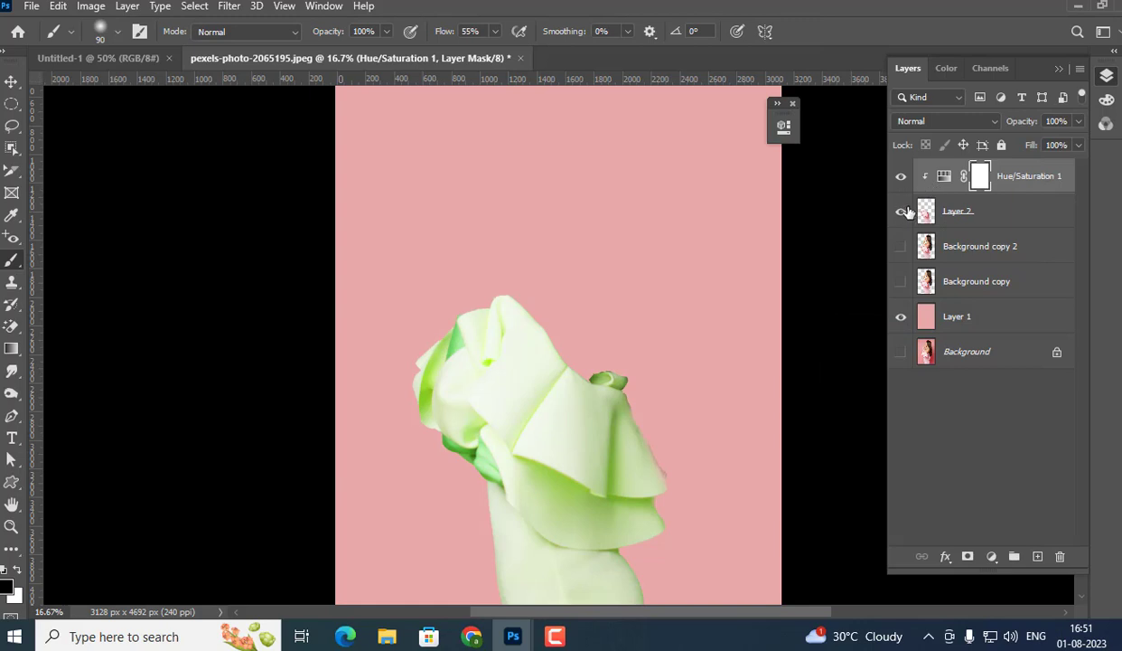
left_click(900, 246)
left_click(900, 281)
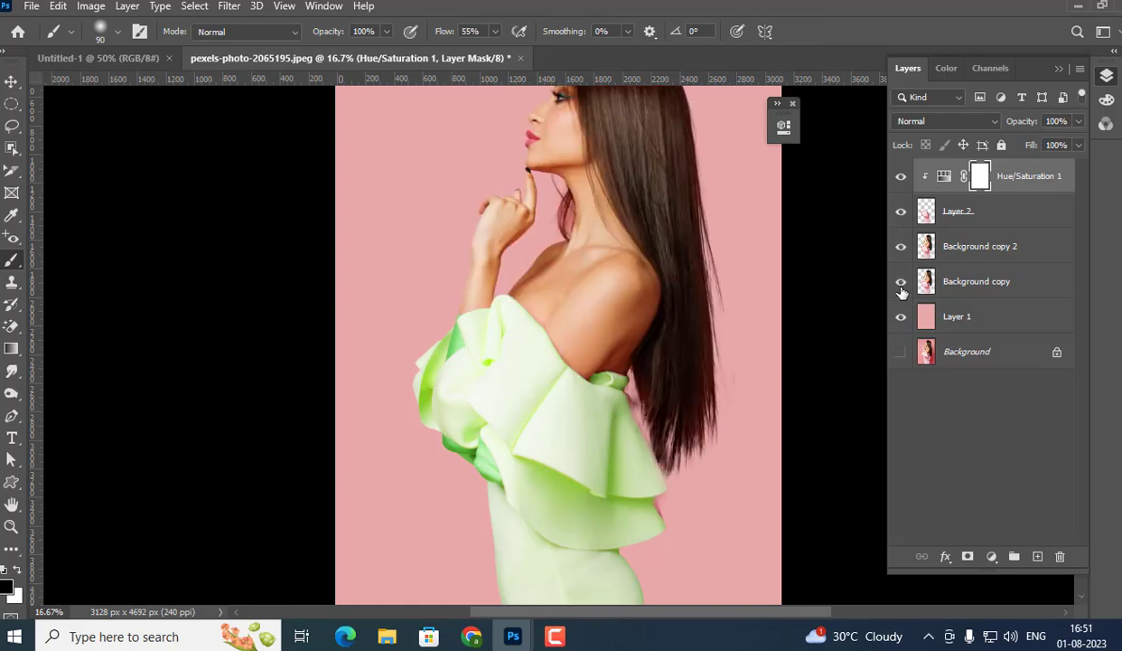
left_click(964, 253)
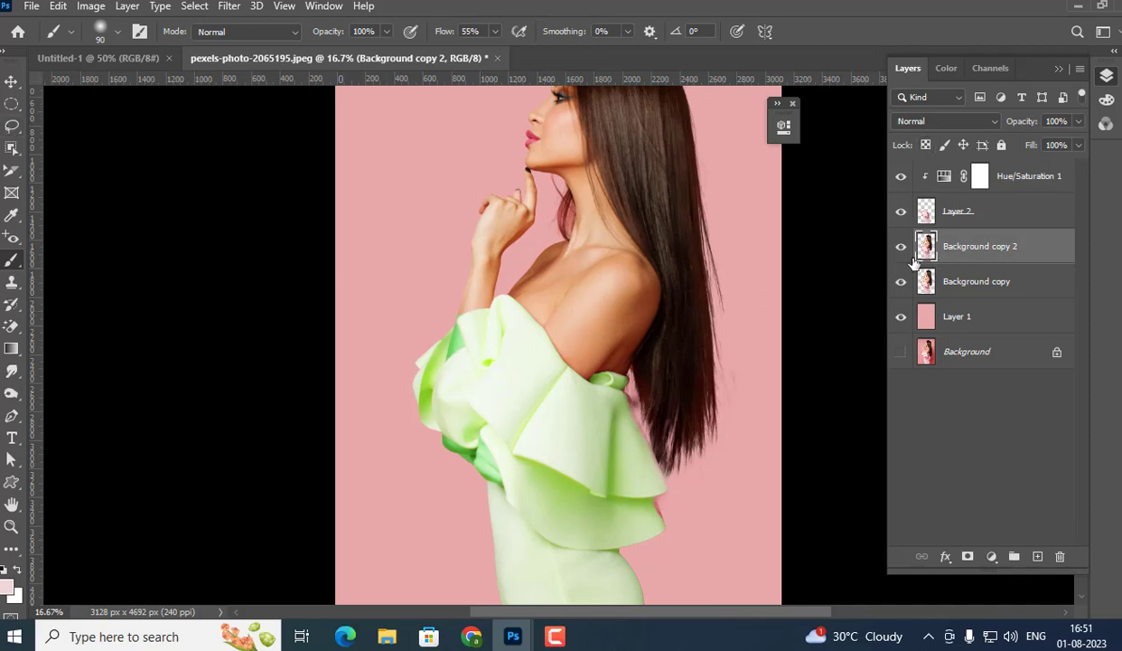
left_click(10, 149)
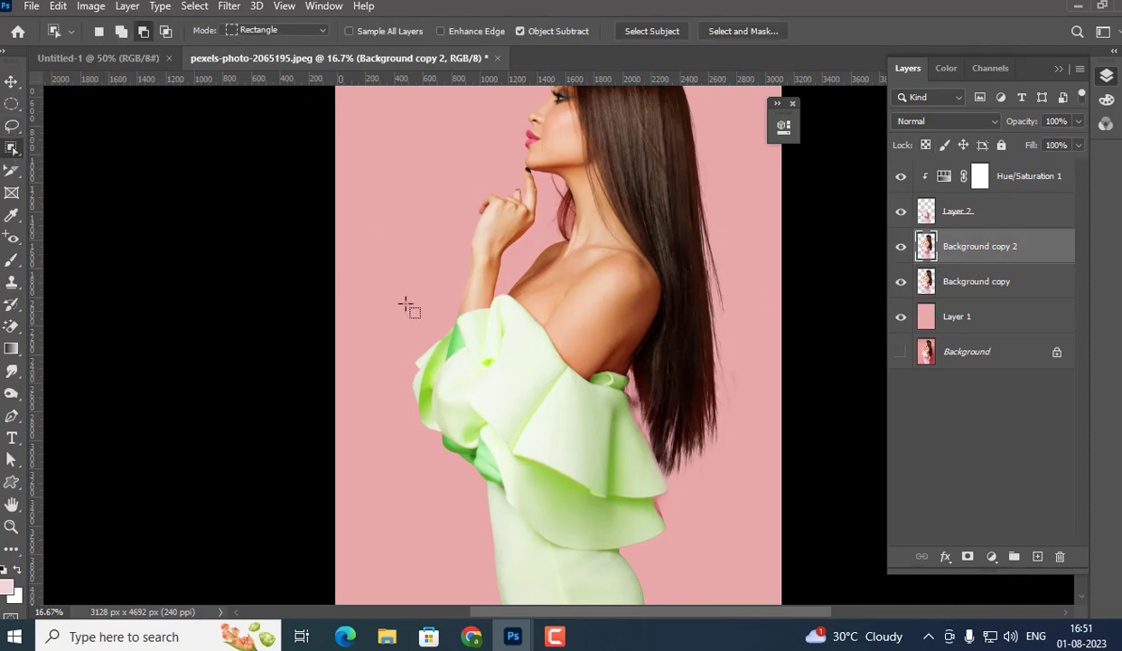
right_click(11, 154)
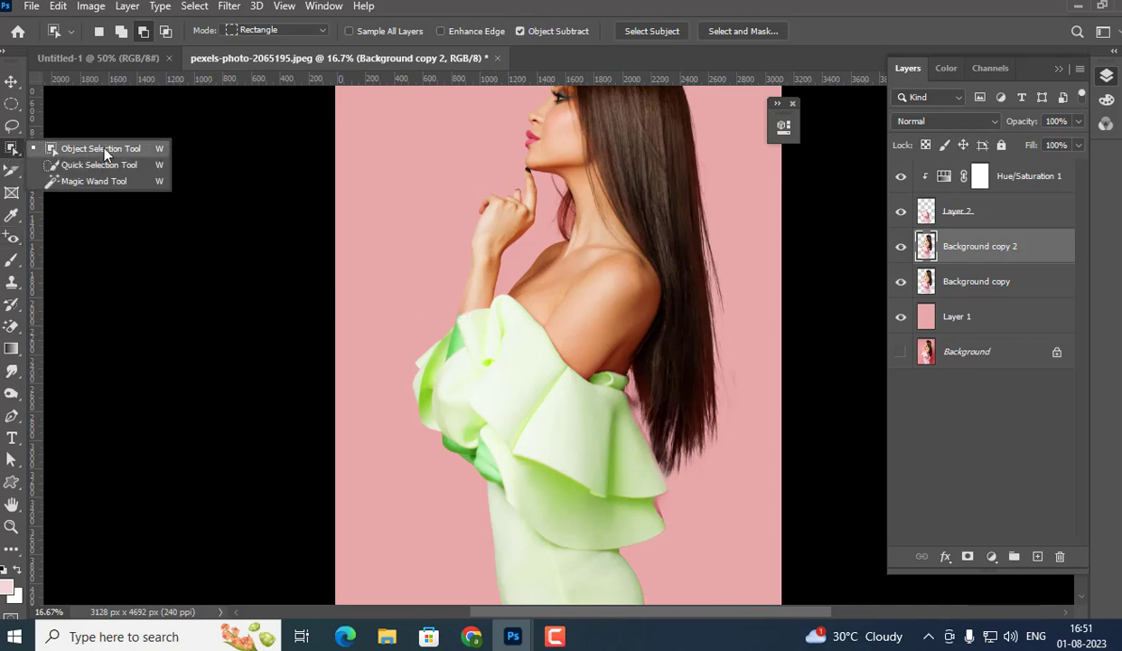
left_click(91, 159)
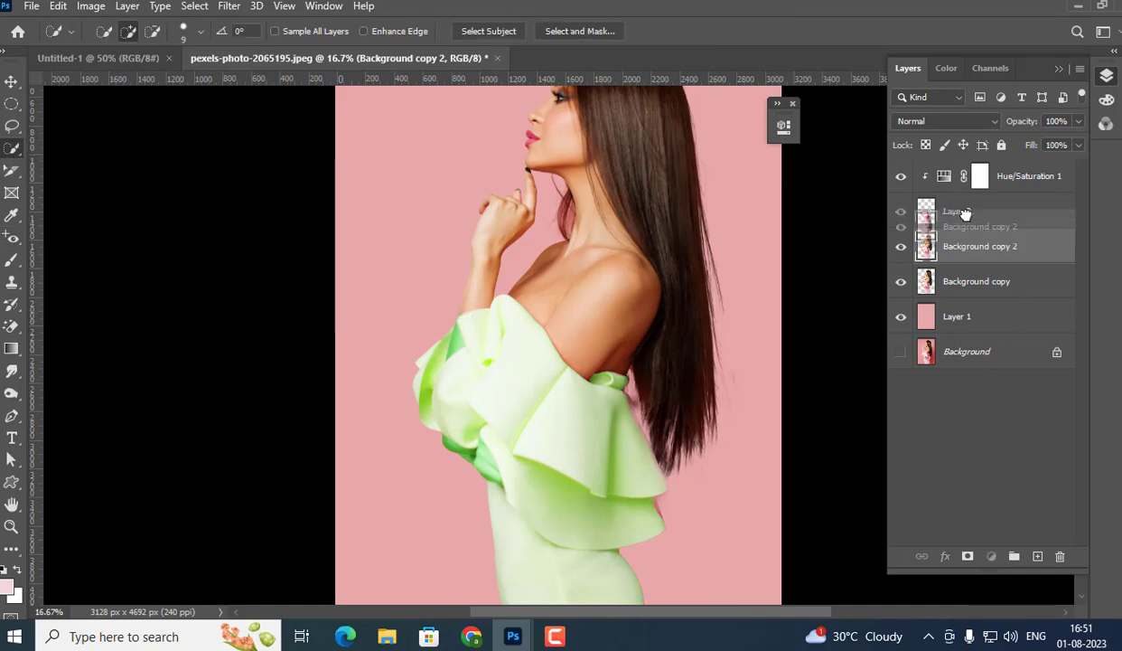
left_click_drag(970, 251, 959, 192)
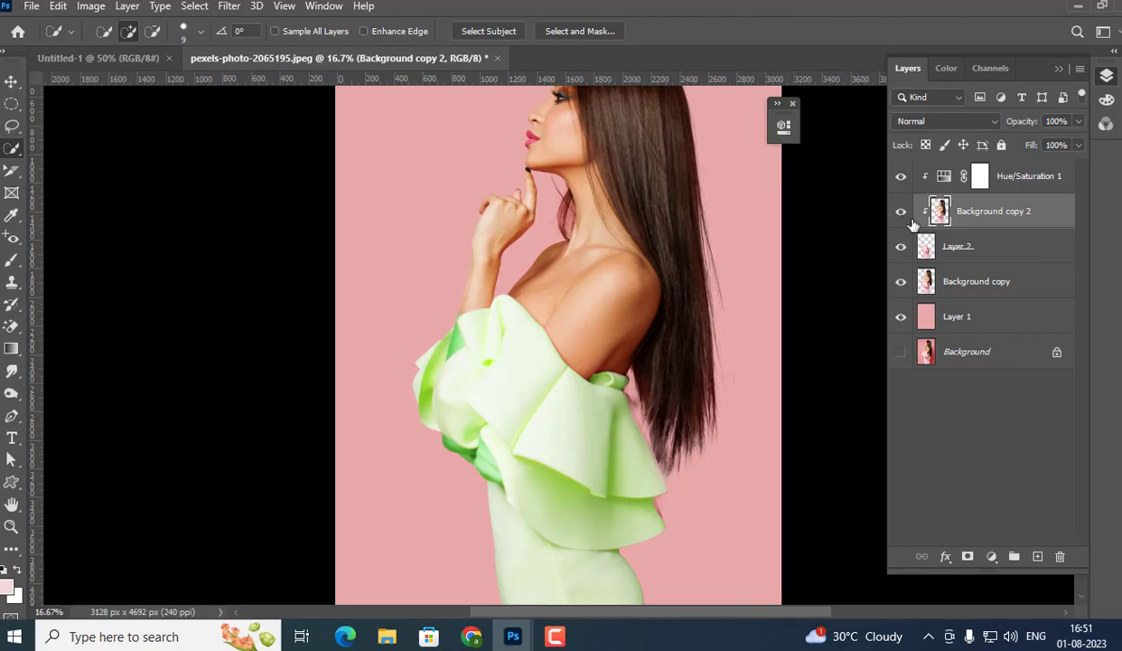
right_click(964, 217)
left_click(813, 331)
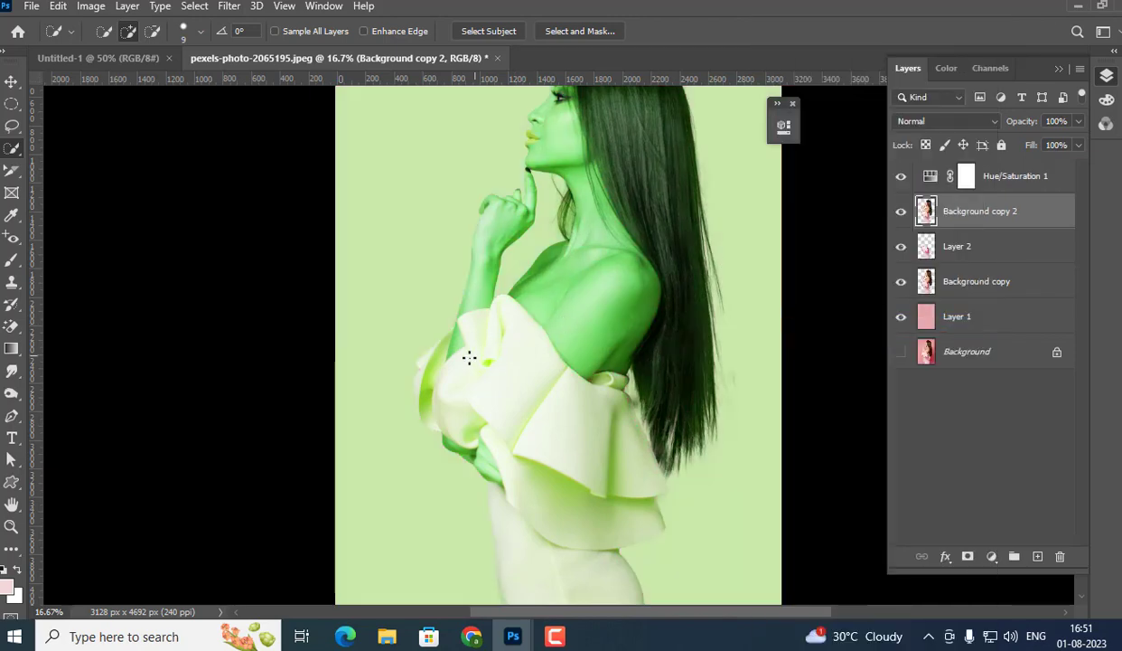
left_click(1012, 179)
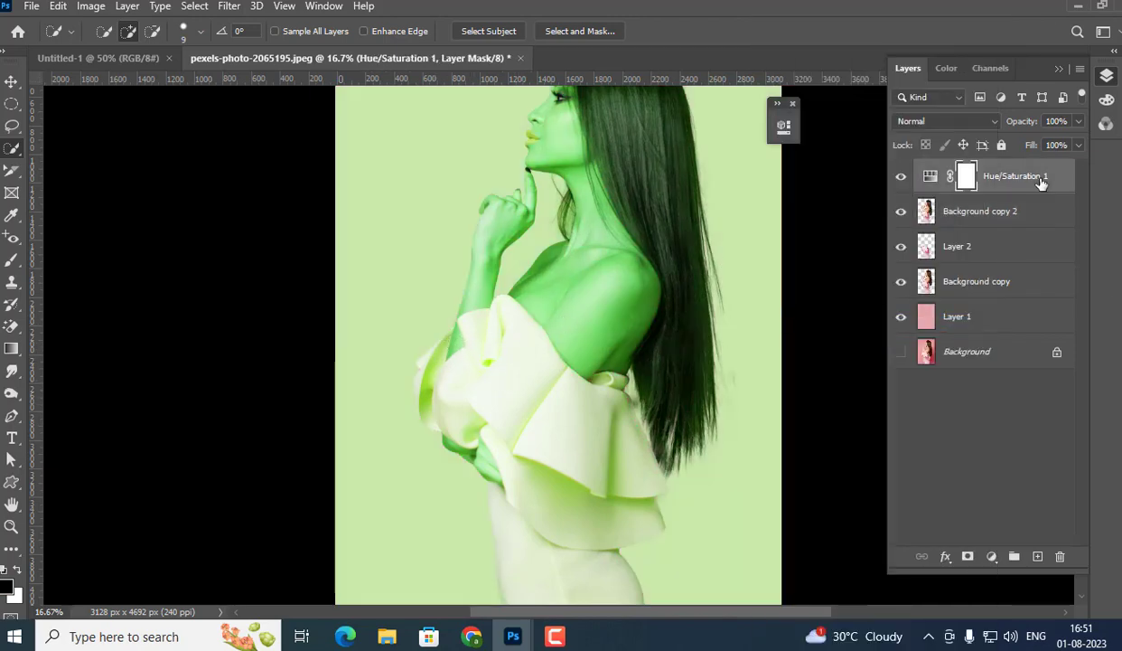
right_click(1012, 178)
left_click(910, 327)
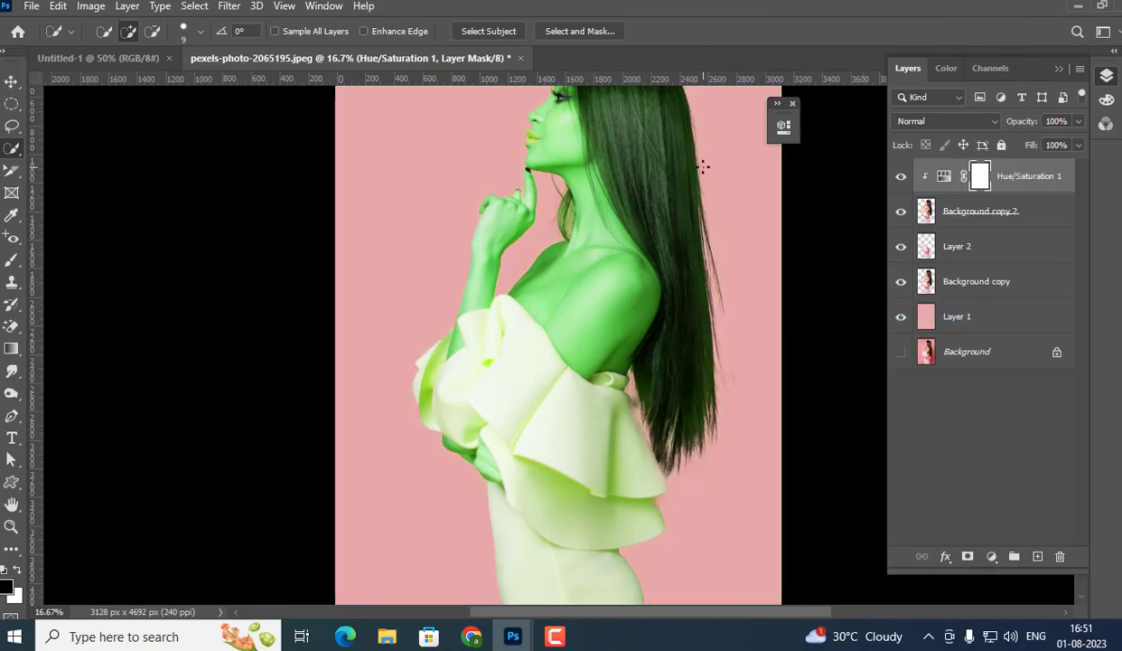
left_click_drag(980, 211, 1034, 253)
left_click(994, 213)
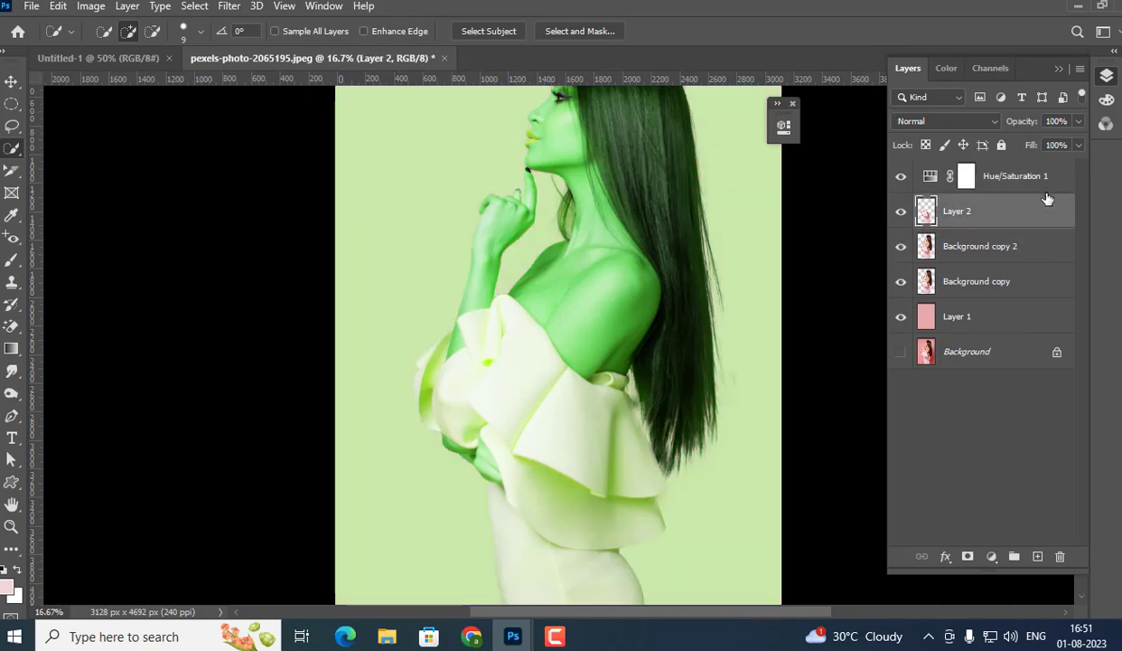
left_click(1016, 184)
right_click(1050, 176)
left_click(876, 324)
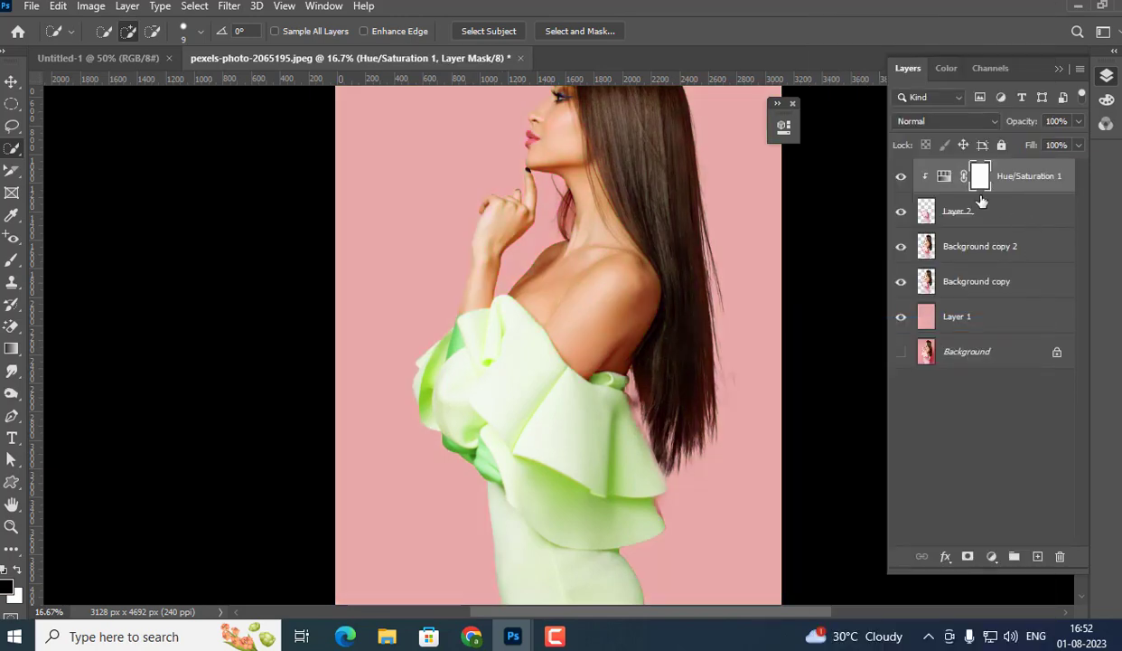
- Zoom out to show the whole image of the model in her pale green dress
left_click(901, 212)
key("b")
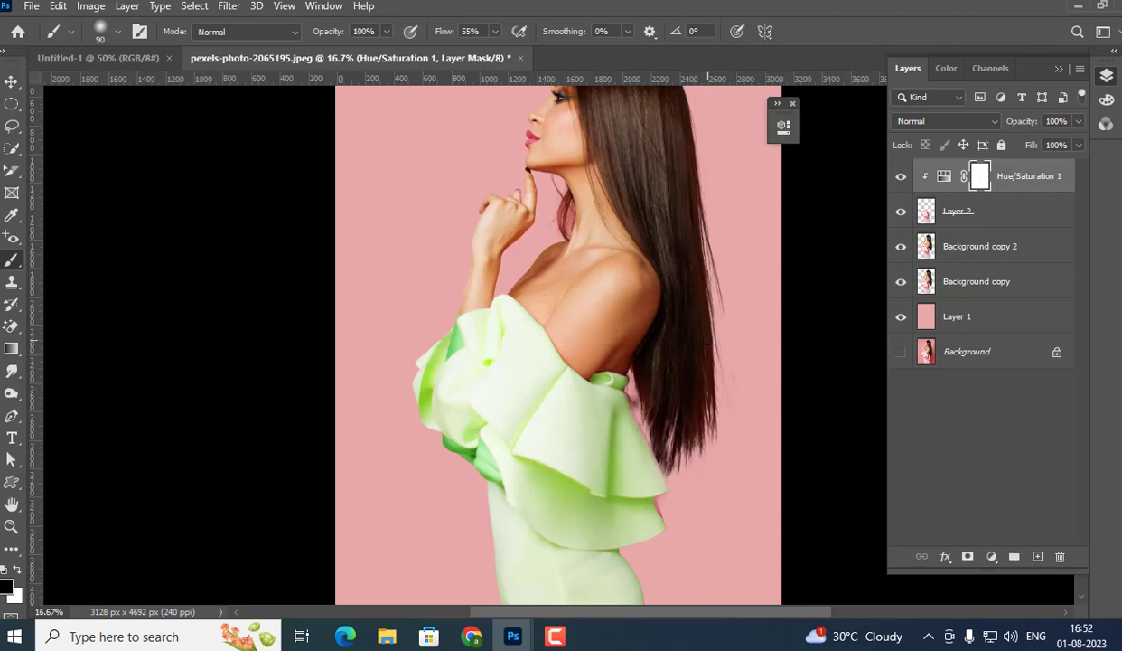
scroll(708, 339, "up", 1)
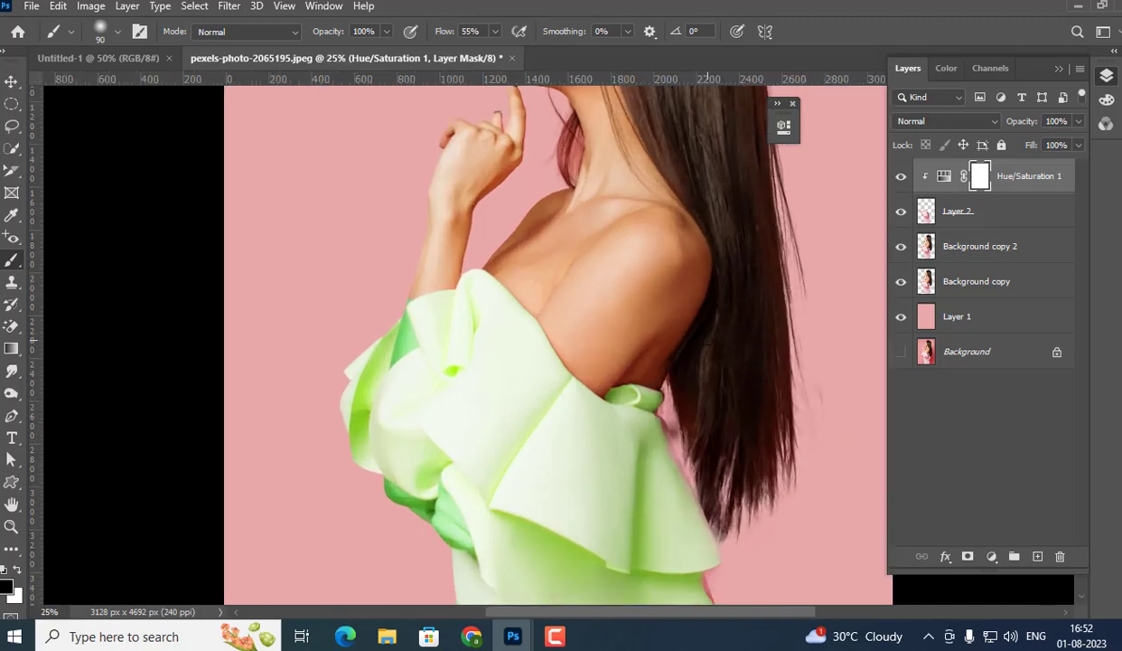
scroll(707, 340, "down", 1)
scroll(708, 340, "down", 1)
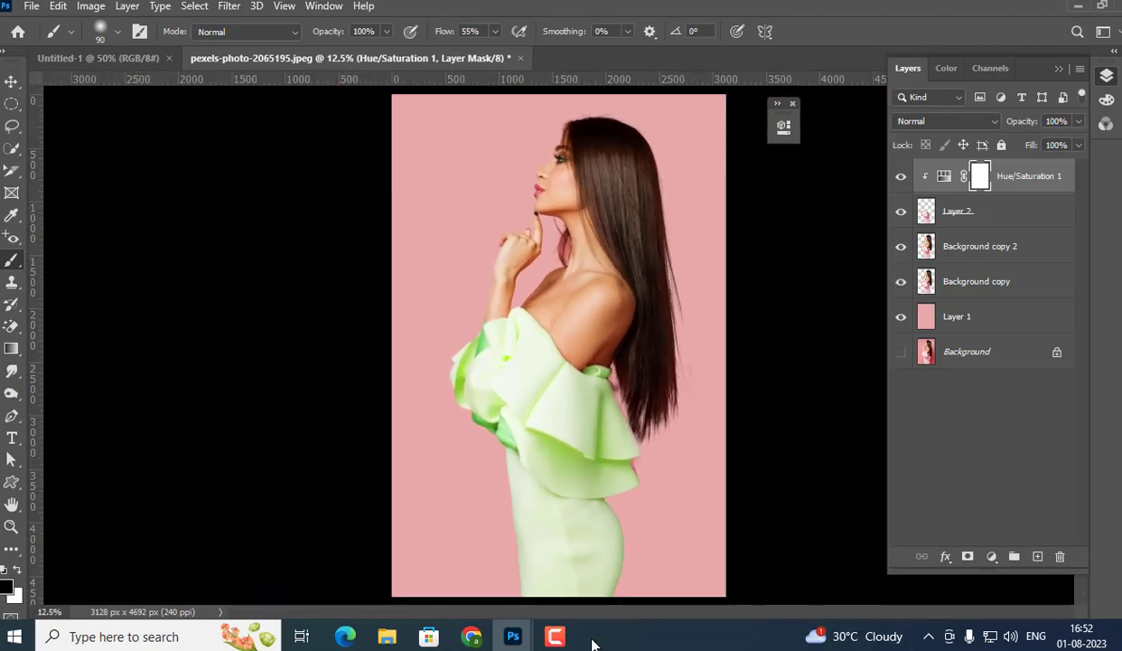